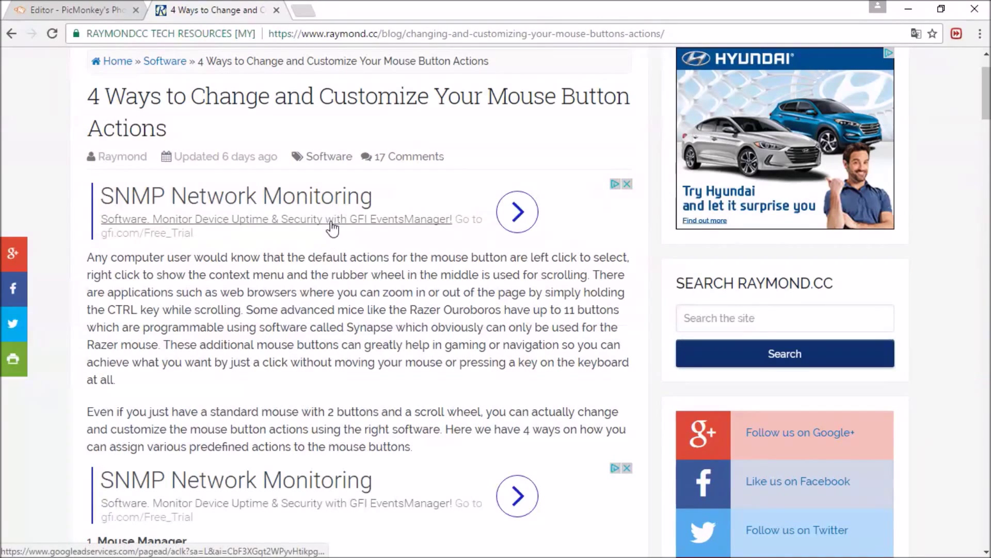
Scroll the raymond.cc article to section 1, Mouse Manager
{"action": "scroll", "coordinate": [330, 243], "scroll_direction": "down", "scroll_amount": 3}
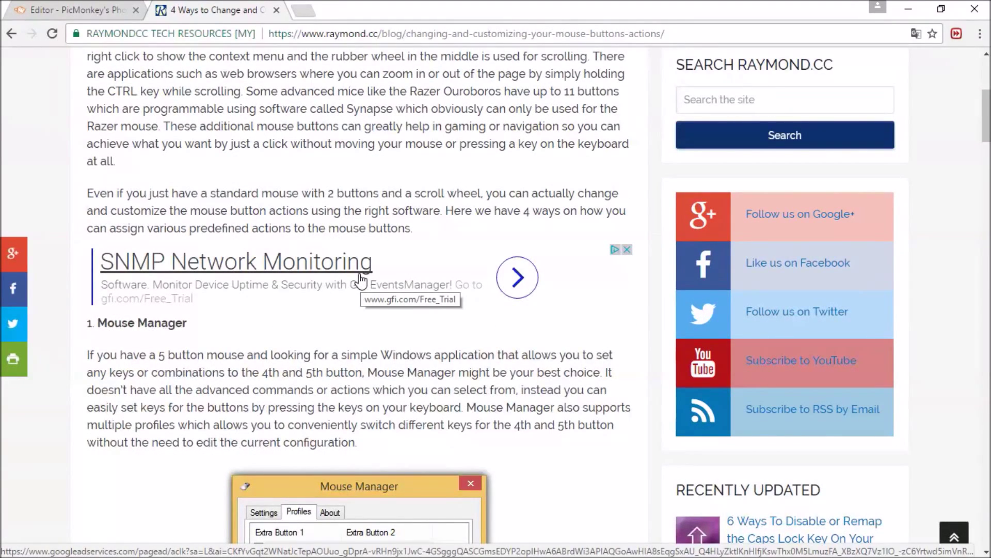
{"action": "scroll", "coordinate": [361, 282], "scroll_direction": "down", "scroll_amount": 3}
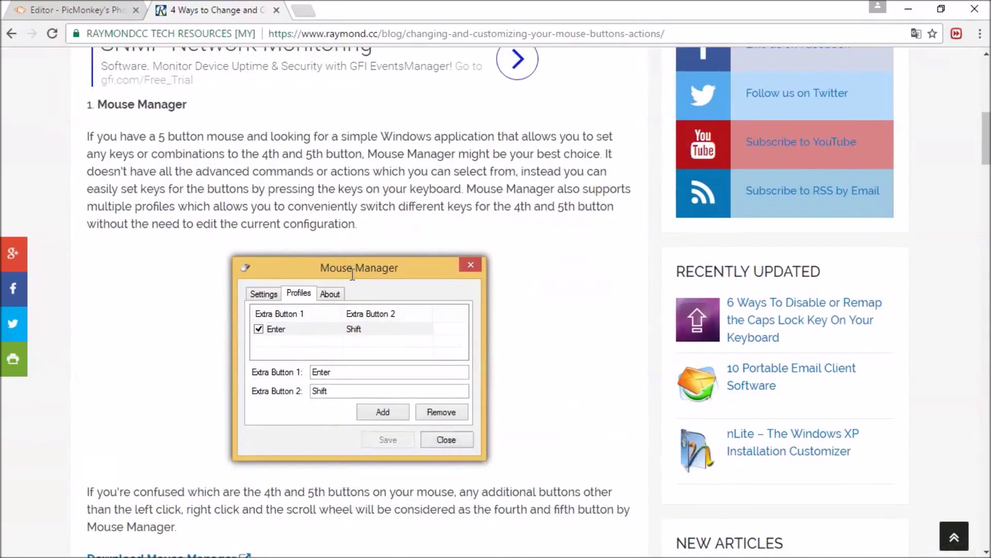
{"action": "scroll", "coordinate": [345, 273], "scroll_direction": "up", "scroll_amount": 1}
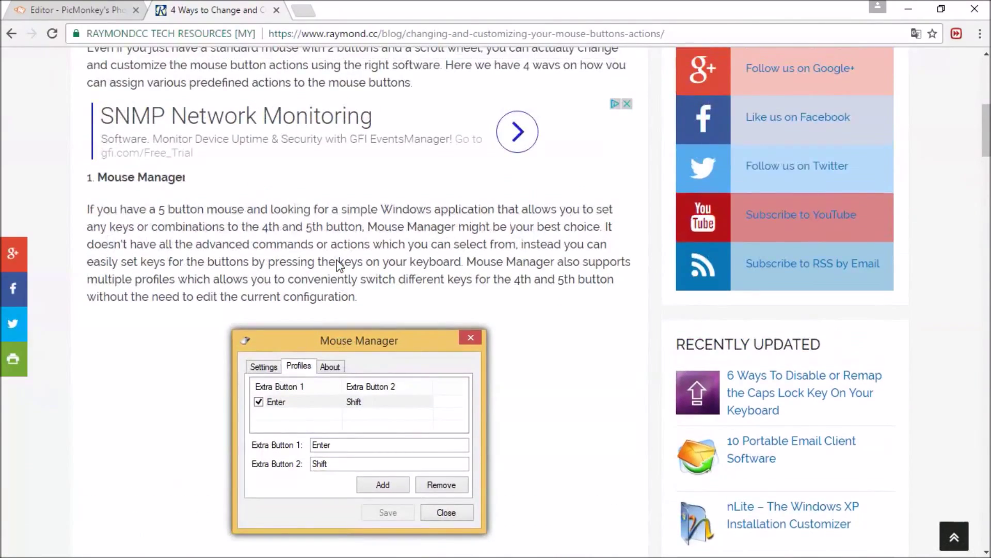
{"action": "scroll", "coordinate": [338, 266], "scroll_direction": "up", "scroll_amount": 3}
{"action": "scroll", "coordinate": [338, 261], "scroll_direction": "up", "scroll_amount": 3}
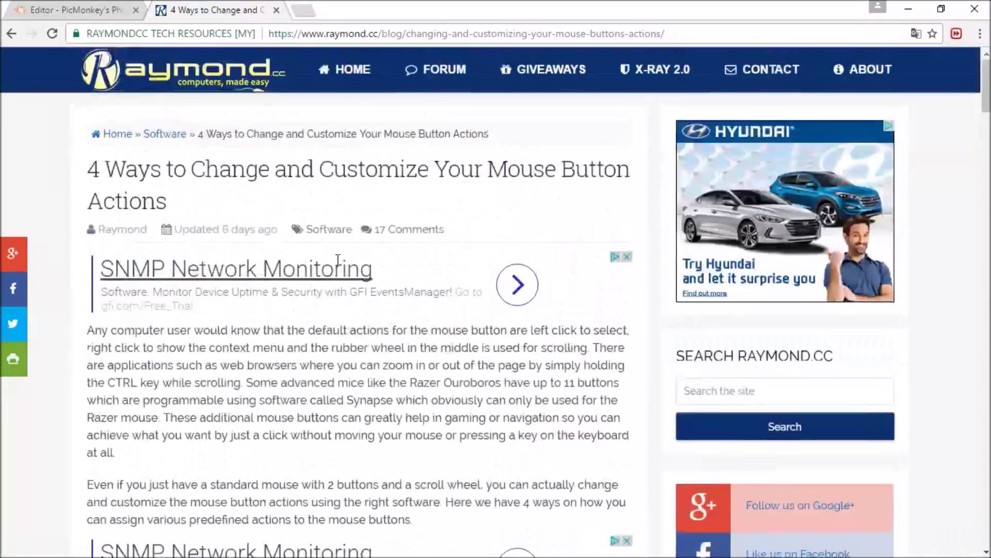
{"action": "scroll", "coordinate": [338, 260], "scroll_direction": "down", "scroll_amount": 1}
{"action": "scroll", "coordinate": [338, 261], "scroll_direction": "down", "scroll_amount": 1}
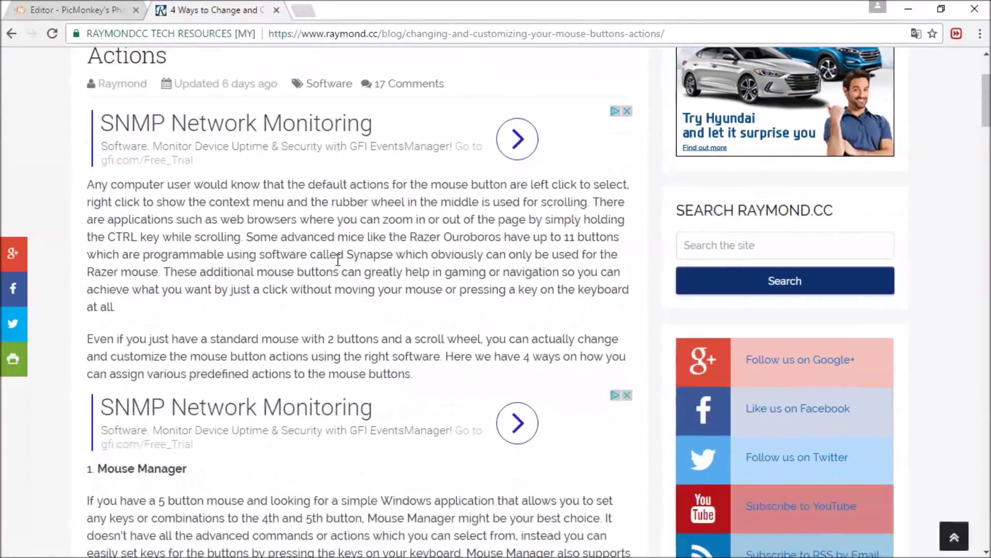
{"action": "scroll", "coordinate": [338, 261], "scroll_direction": "down", "scroll_amount": 6}
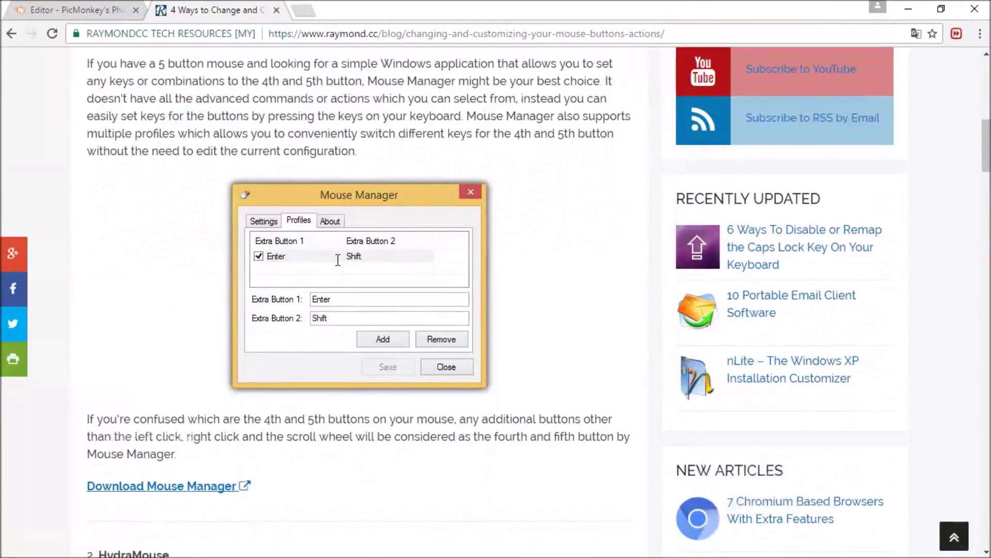
{"action": "scroll", "coordinate": [338, 260], "scroll_direction": "down", "scroll_amount": 1}
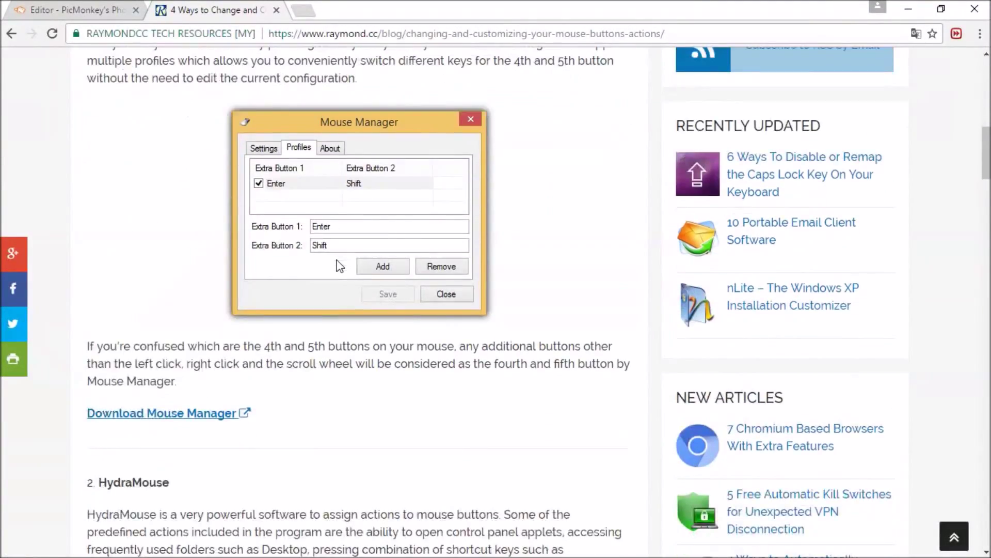
{"action": "scroll", "coordinate": [339, 266], "scroll_direction": "up", "scroll_amount": 3}
Highlight the Mouse Manager heading, then scroll through its description and screenshot to HydraMouse
{"action": "left_click_drag", "start_coordinate": [93, 182], "coordinate": [186, 180]}
{"action": "left_click", "coordinate": [225, 182]}
{"action": "scroll", "coordinate": [225, 182], "scroll_direction": "down", "scroll_amount": 1}
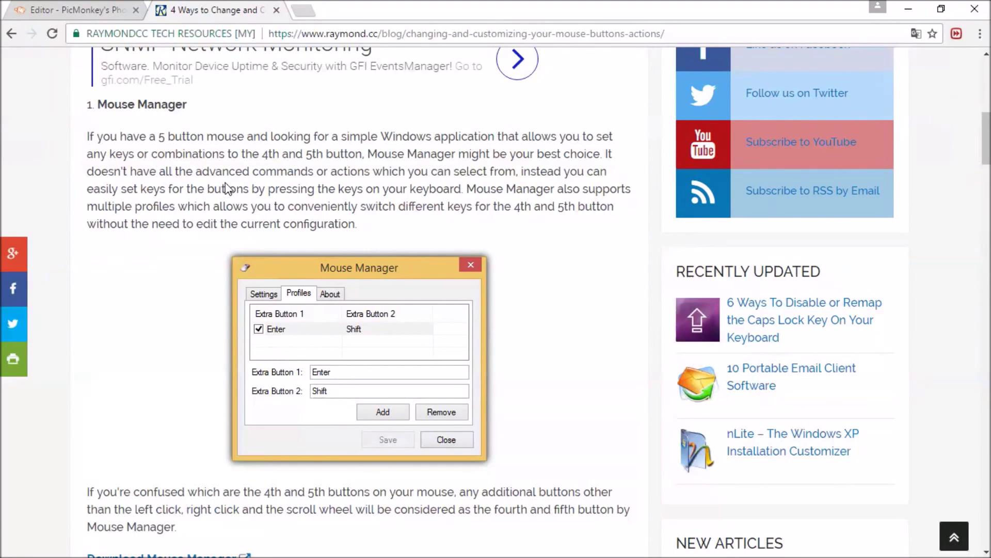
{"action": "scroll", "coordinate": [225, 185], "scroll_direction": "down", "scroll_amount": 1}
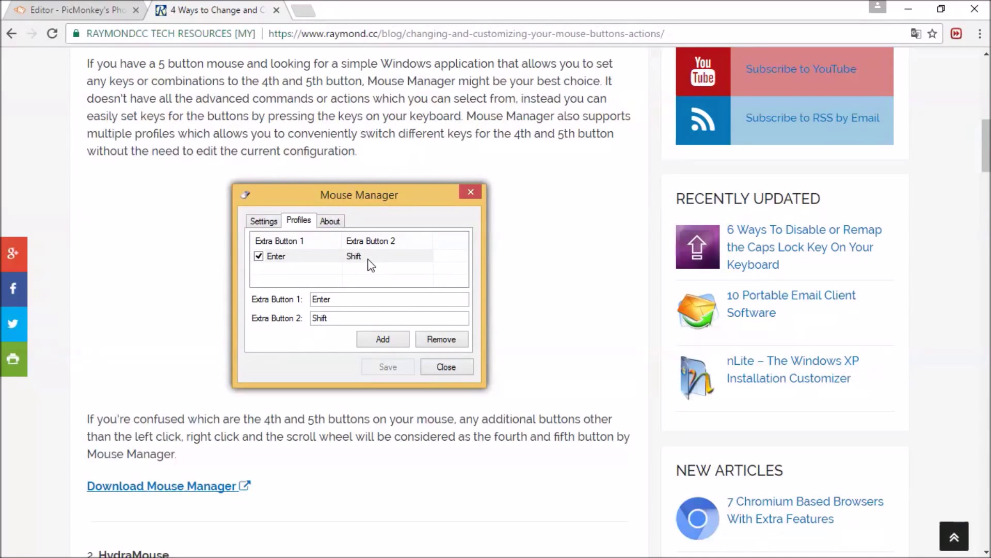
{"action": "scroll", "coordinate": [371, 265], "scroll_direction": "down", "scroll_amount": 2}
{"action": "scroll", "coordinate": [372, 265], "scroll_direction": "up", "scroll_amount": 2}
{"action": "scroll", "coordinate": [337, 232], "scroll_direction": "down", "scroll_amount": 7}
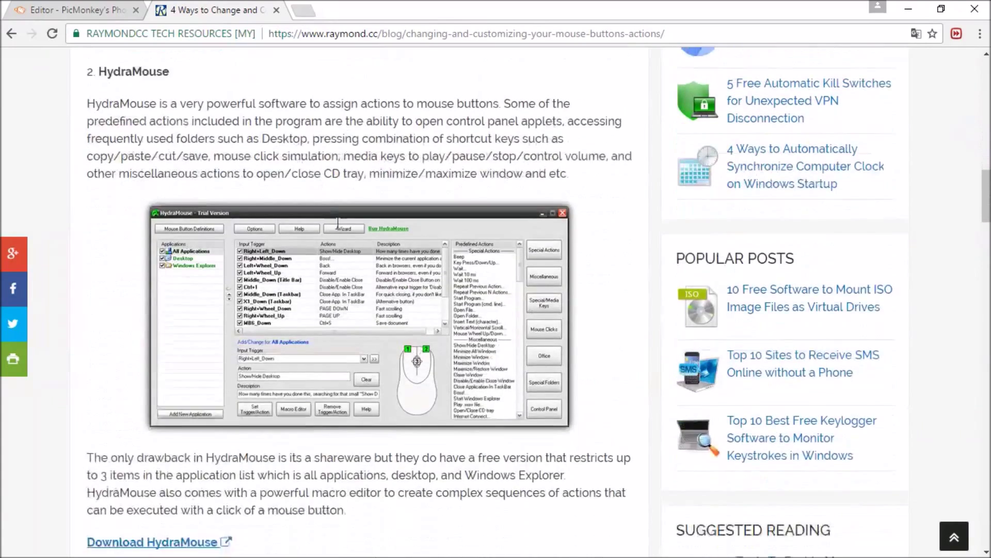
{"action": "scroll", "coordinate": [281, 134], "scroll_direction": "up", "scroll_amount": 2}
{"action": "left_click_drag", "start_coordinate": [126, 118], "coordinate": [171, 118]}
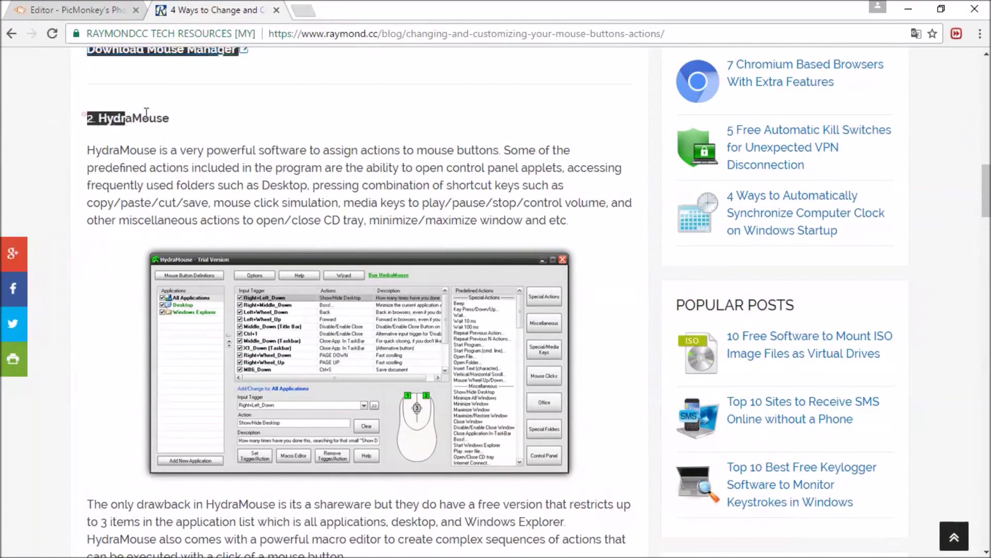
{"action": "left_click", "coordinate": [224, 134]}
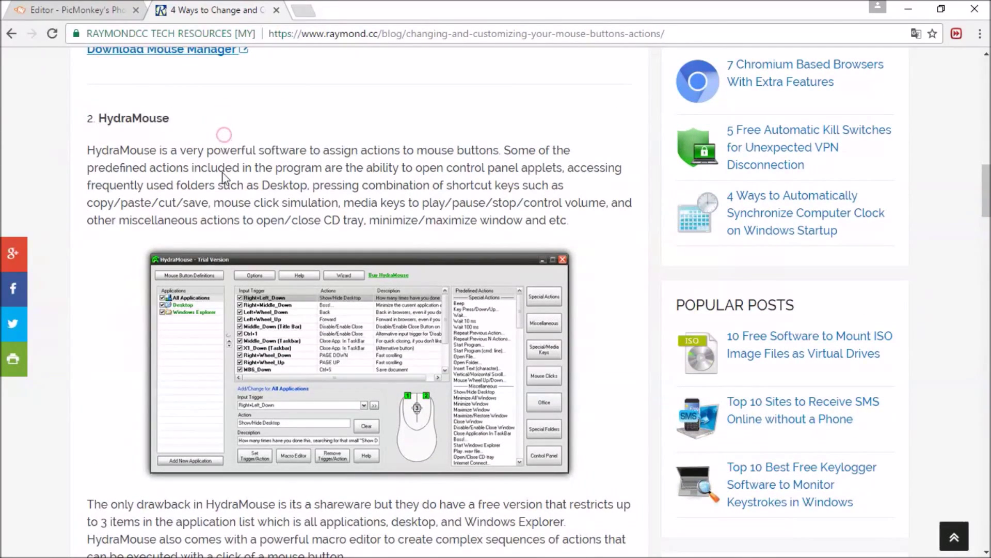
{"action": "scroll", "coordinate": [223, 175], "scroll_direction": "down", "scroll_amount": 1}
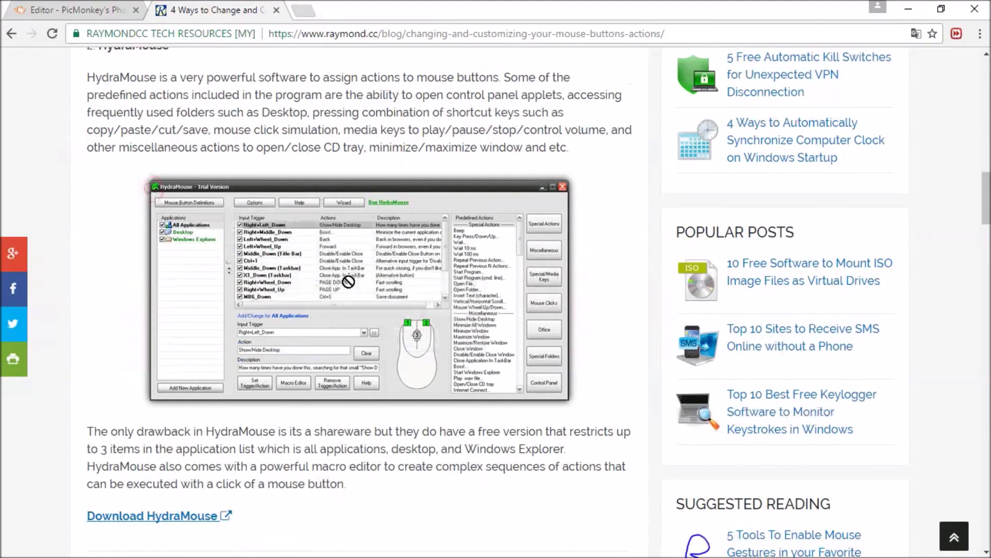
{"action": "scroll", "coordinate": [371, 391], "scroll_direction": "down", "scroll_amount": 2}
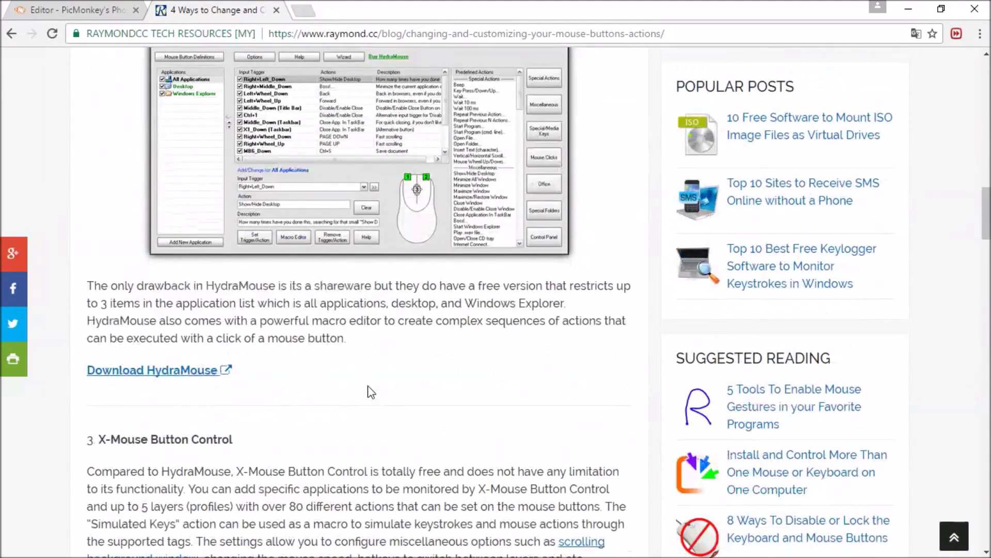
{"action": "scroll", "coordinate": [371, 391], "scroll_direction": "down", "scroll_amount": 5}
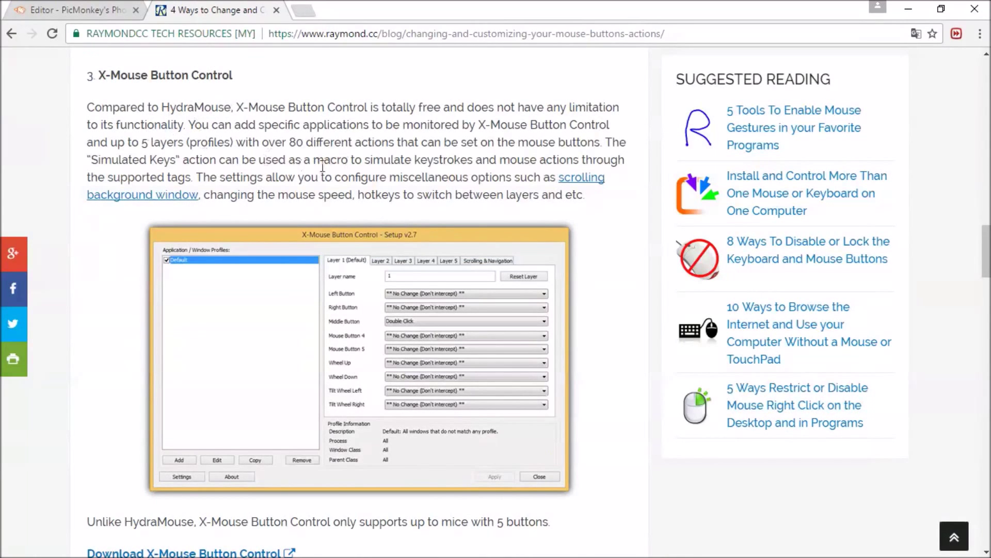
{"action": "right_click", "coordinate": [401, 174]}
{"action": "left_click", "coordinate": [396, 160]}
{"action": "scroll", "coordinate": [380, 279], "scroll_direction": "down", "scroll_amount": 5}
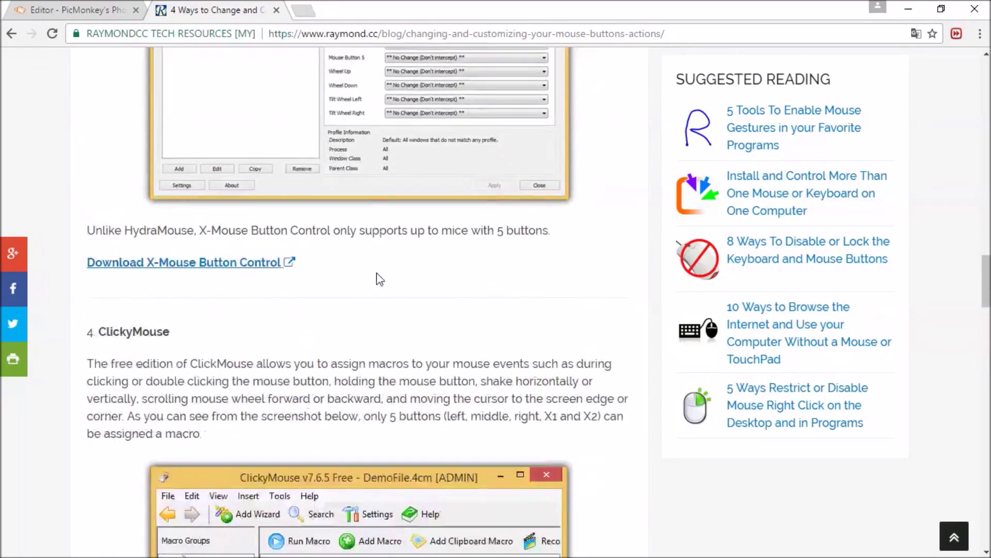
{"action": "scroll", "coordinate": [377, 277], "scroll_direction": "down", "scroll_amount": 2}
{"action": "scroll", "coordinate": [431, 274], "scroll_direction": "down", "scroll_amount": 1}
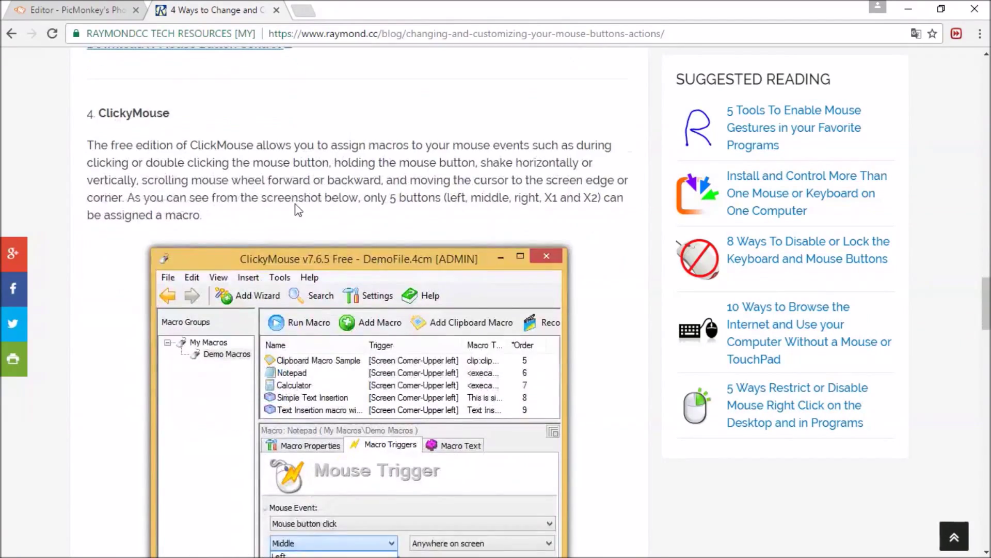
{"action": "scroll", "coordinate": [269, 209], "scroll_direction": "up", "scroll_amount": 15}
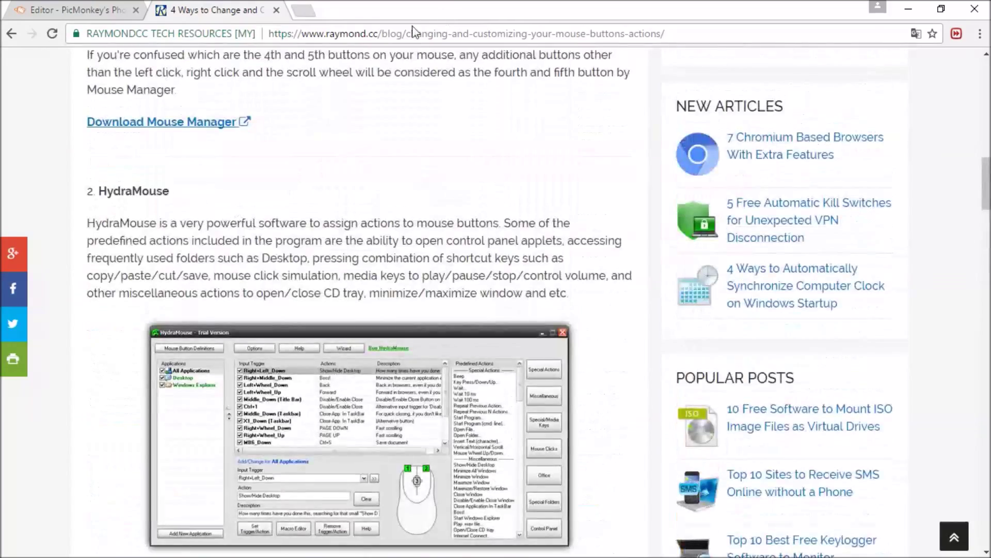
{"action": "scroll", "coordinate": [454, 158], "scroll_direction": "up", "scroll_amount": 10}
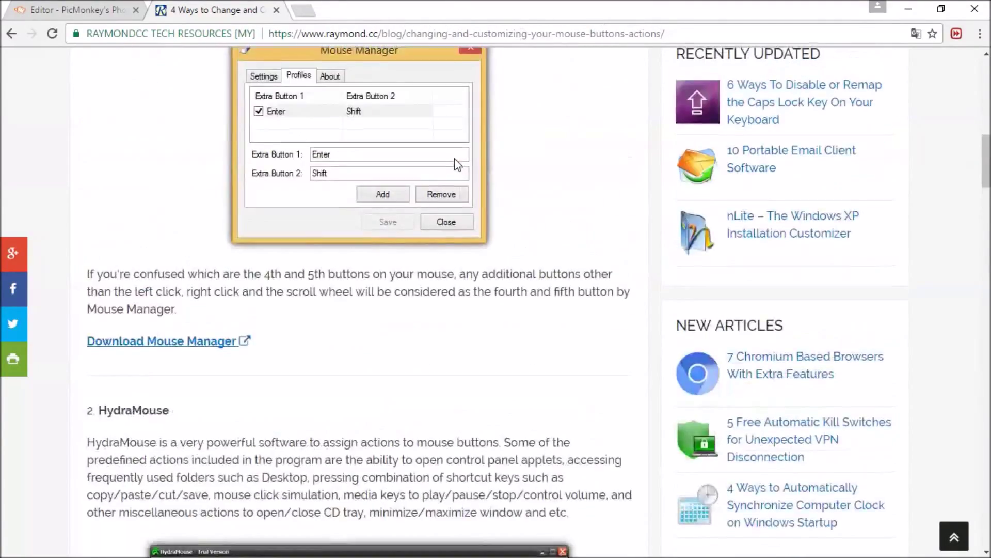
{"action": "scroll", "coordinate": [454, 160], "scroll_direction": "down", "scroll_amount": 9}
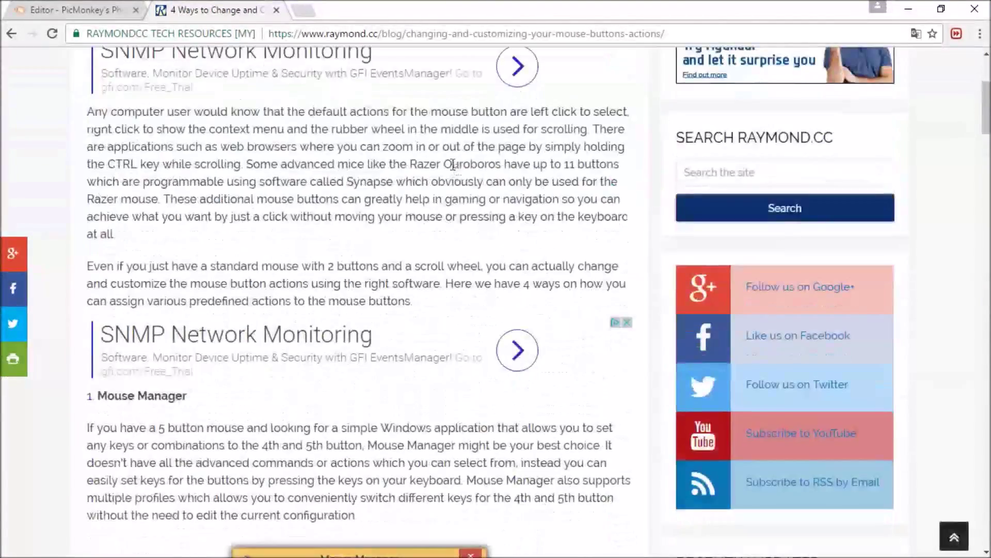
{"action": "scroll", "coordinate": [431, 235], "scroll_direction": "down", "scroll_amount": 3}
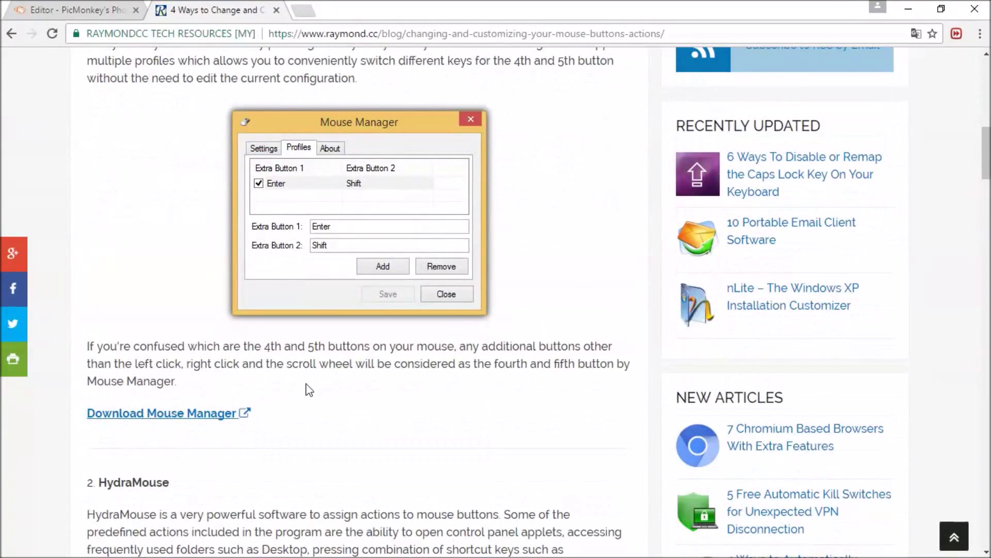
{"action": "left_click", "coordinate": [208, 413]}
{"action": "scroll", "coordinate": [208, 422], "scroll_direction": "up", "scroll_amount": 1}
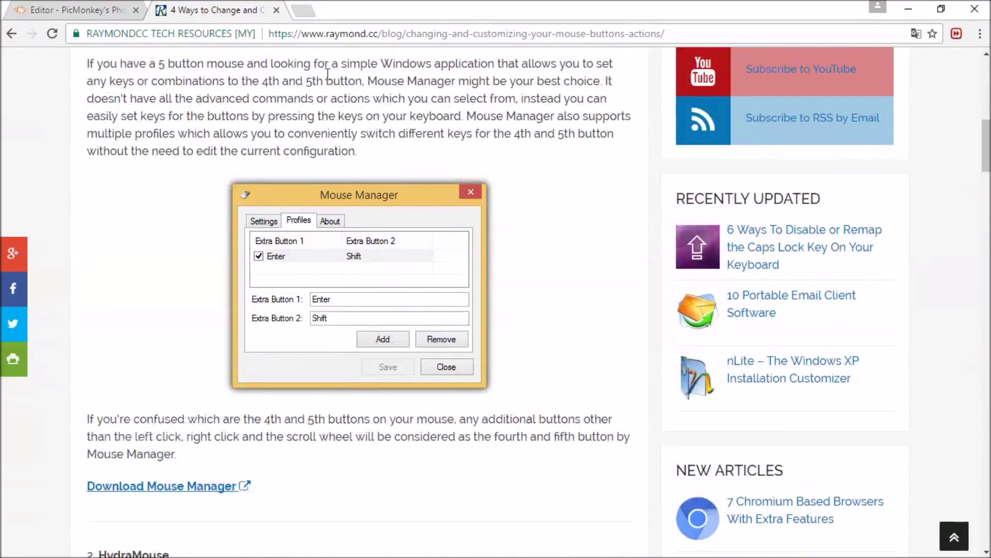
{"action": "left_click", "coordinate": [910, 8]}
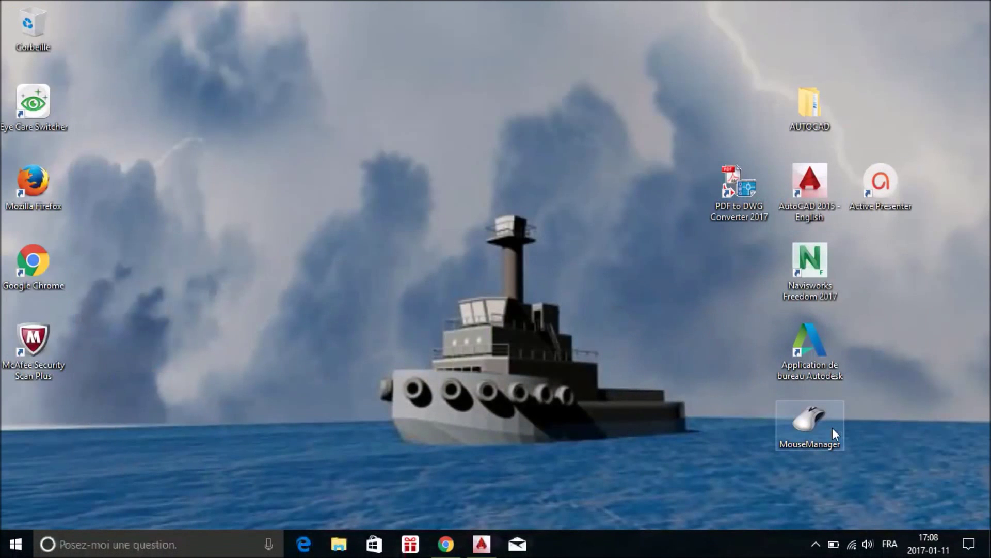
Open Mouse Manager from the tray and look through its Settings and About tabs
{"action": "double_click", "coordinate": [832, 427]}
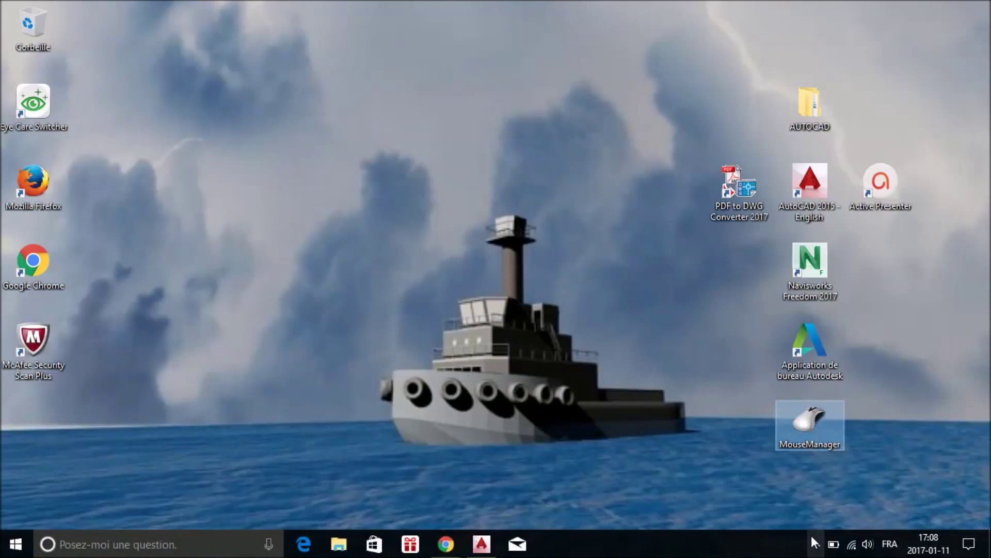
{"action": "left_click", "coordinate": [812, 537]}
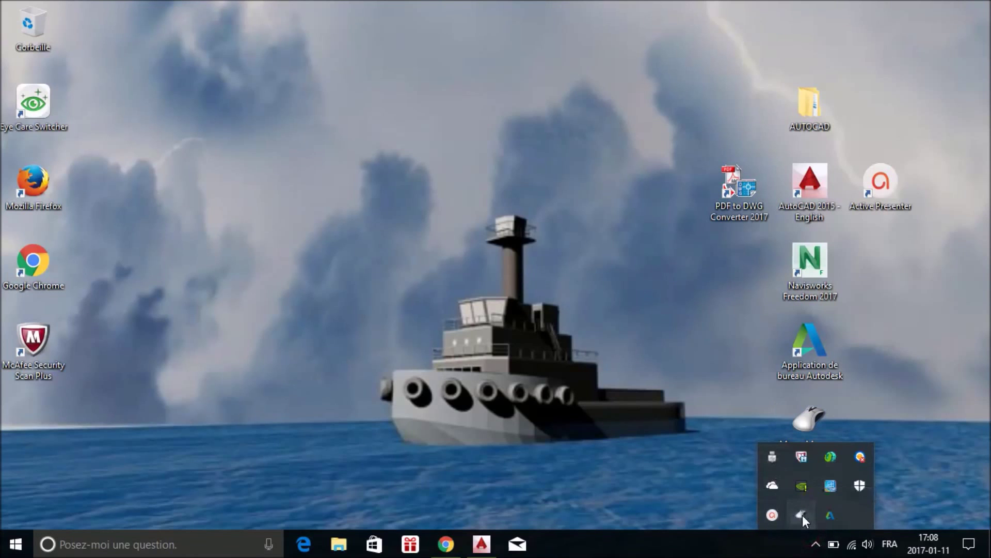
{"action": "left_click", "coordinate": [802, 515]}
{"action": "left_click", "coordinate": [400, 214]}
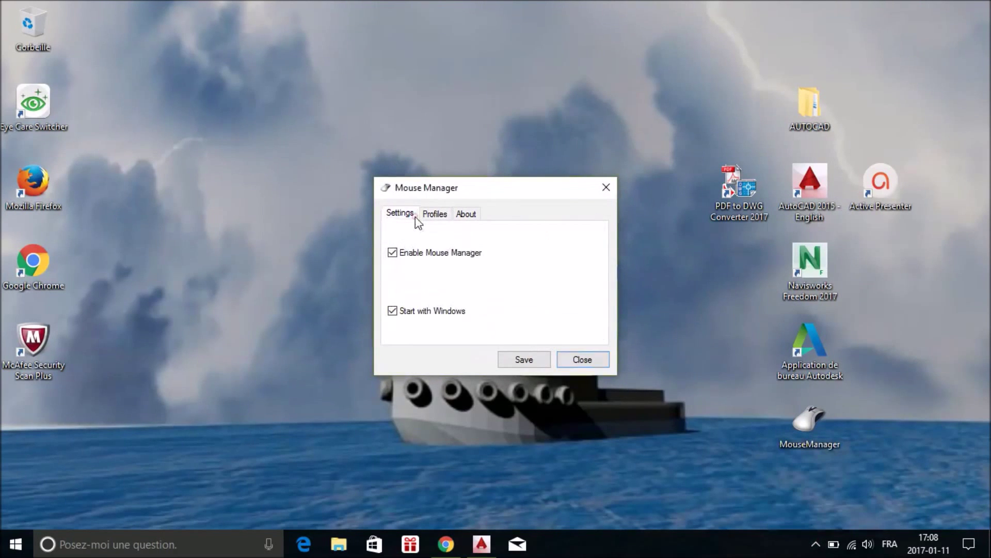
{"action": "left_click", "coordinate": [434, 214]}
{"action": "left_click", "coordinate": [460, 216]}
{"action": "left_click", "coordinate": [445, 215]}
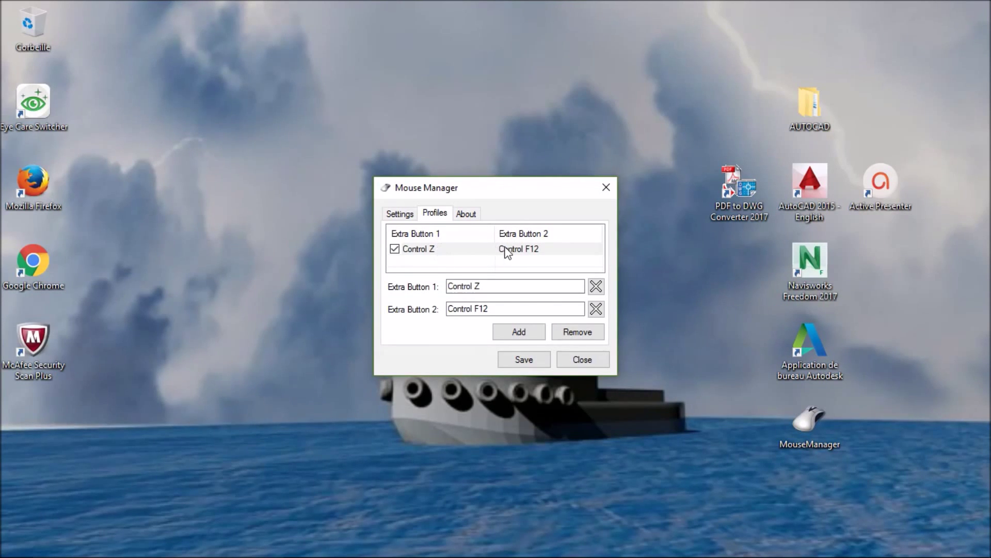
Re-enter Control Z for Extra Button 1 in the Control Z / Control F12 profile and save it
{"action": "left_click", "coordinate": [439, 249]}
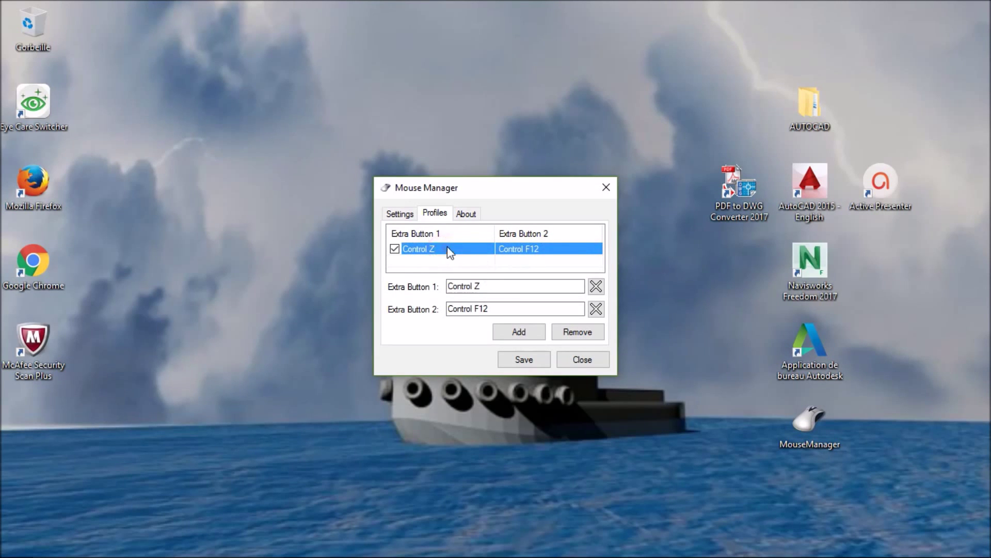
{"action": "left_click", "coordinate": [497, 288]}
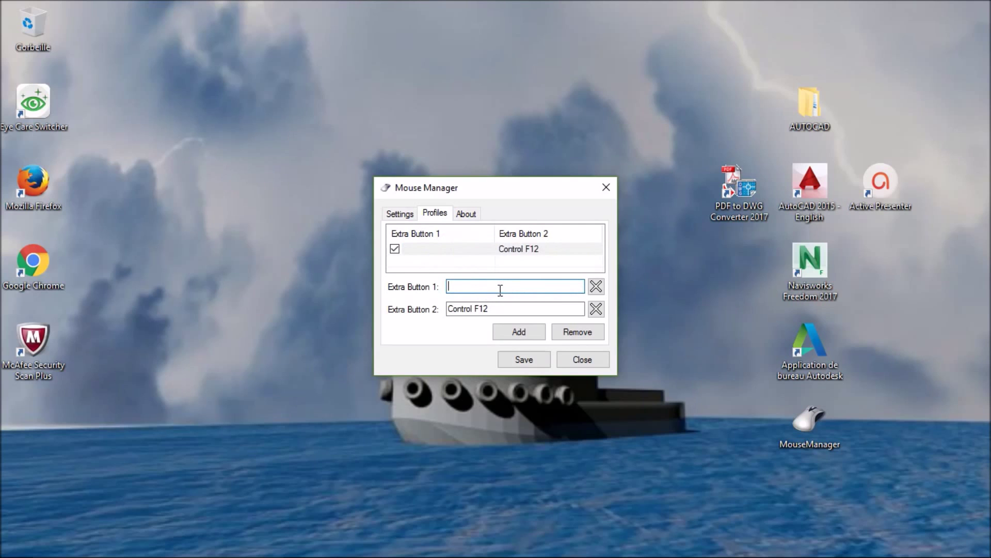
{"action": "key", "text": "ctrl+z"}
{"action": "left_click", "coordinate": [524, 358]}
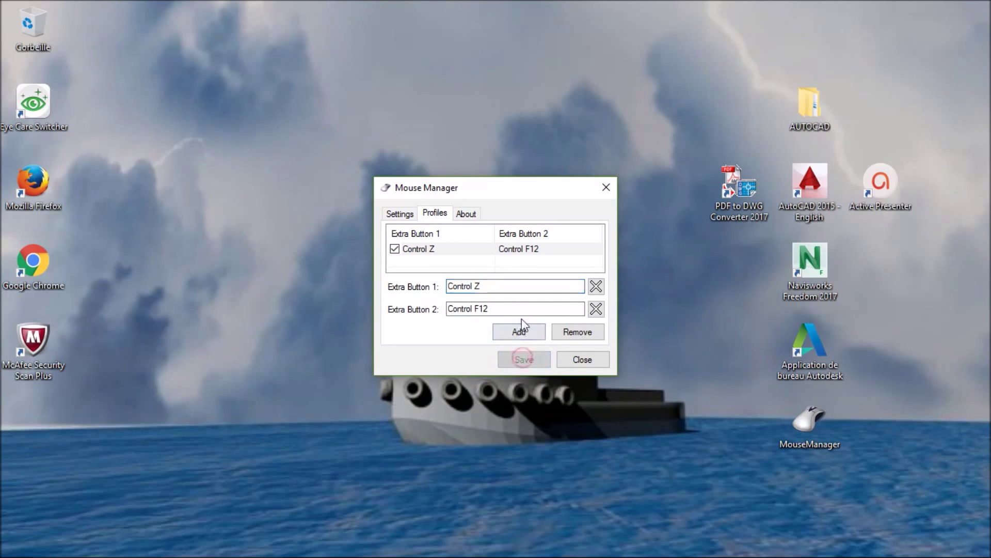
Close Mouse Manager, launch AutoCAD 2015 and open the Customize User Interface editor
{"action": "left_click", "coordinate": [573, 359]}
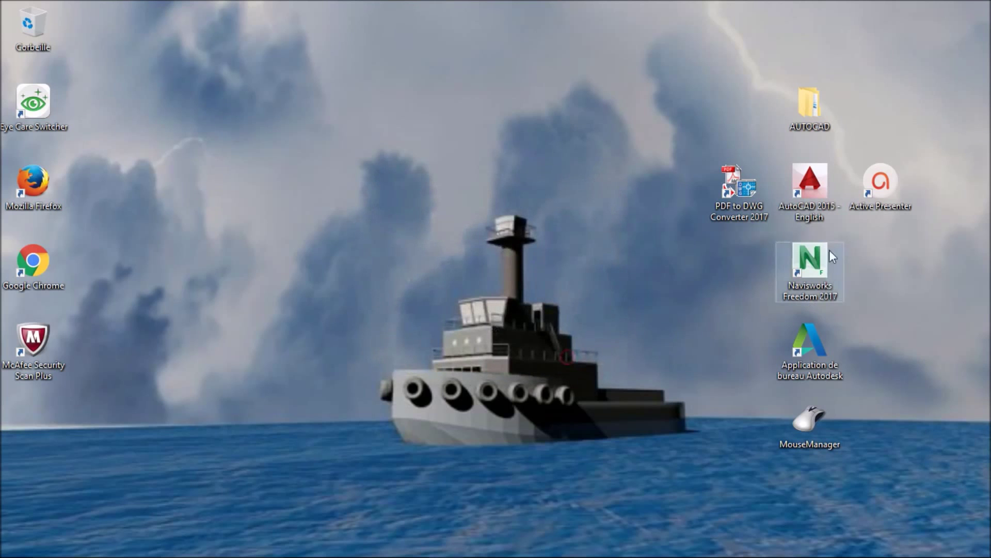
{"action": "double_click", "coordinate": [828, 204]}
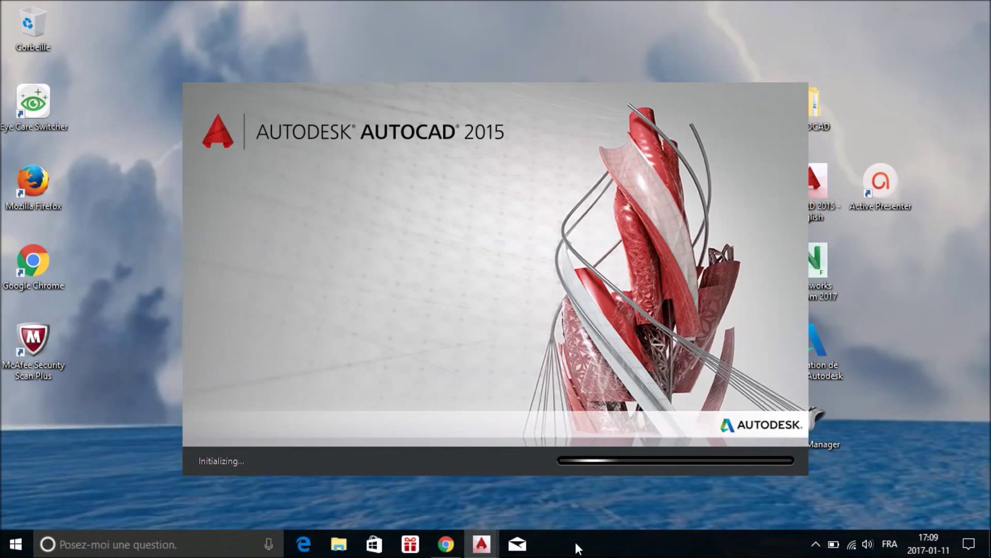
{"action": "mouse_move", "coordinate": [481, 544]}
{"action": "left_click", "coordinate": [457, 494]}
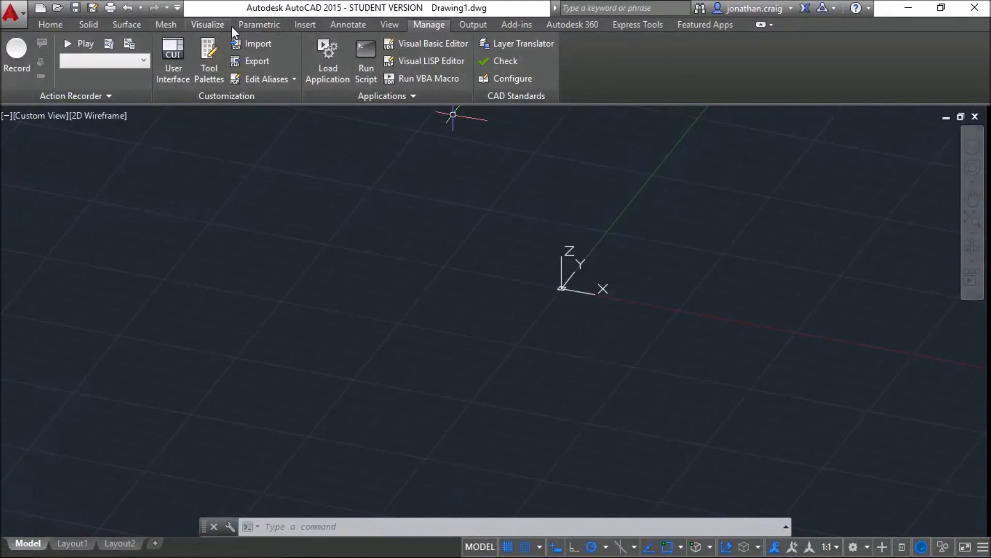
{"action": "left_click", "coordinate": [166, 60]}
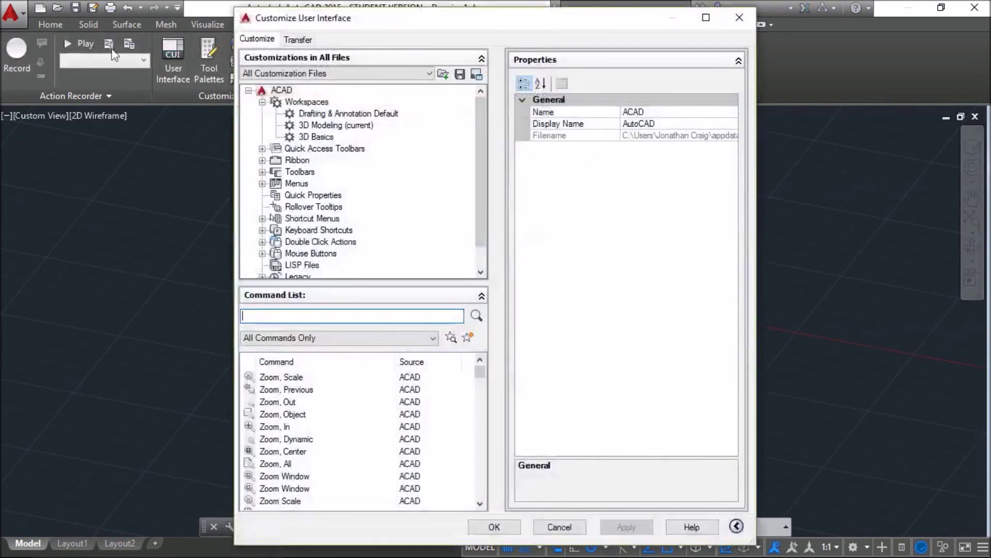
{"action": "left_click", "coordinate": [727, 23]}
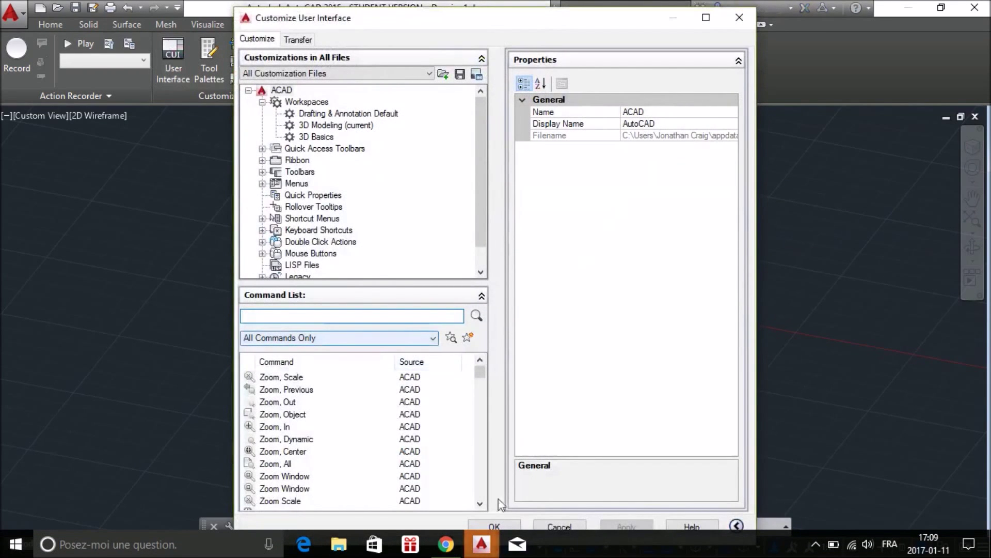
Reopen Mouse Manager from the tray and move it aside with its profile visible
{"action": "left_click", "coordinate": [816, 544]}
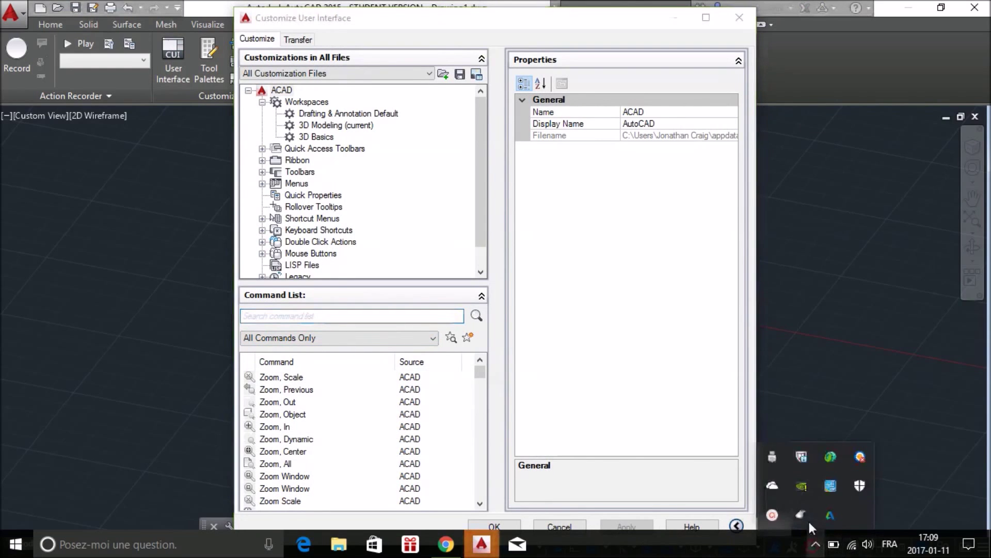
{"action": "left_click", "coordinate": [802, 515]}
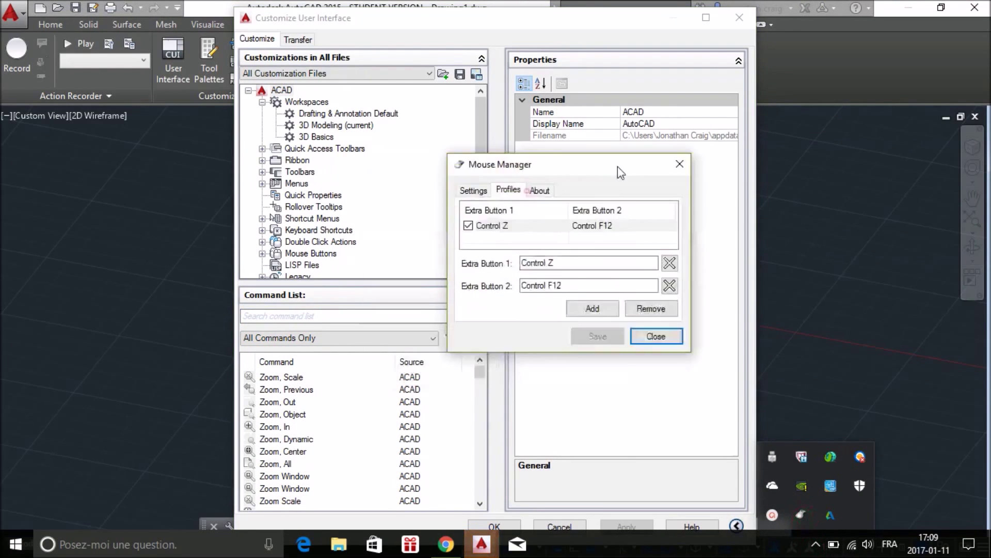
{"action": "left_click_drag", "start_coordinate": [618, 166], "coordinate": [926, 37]}
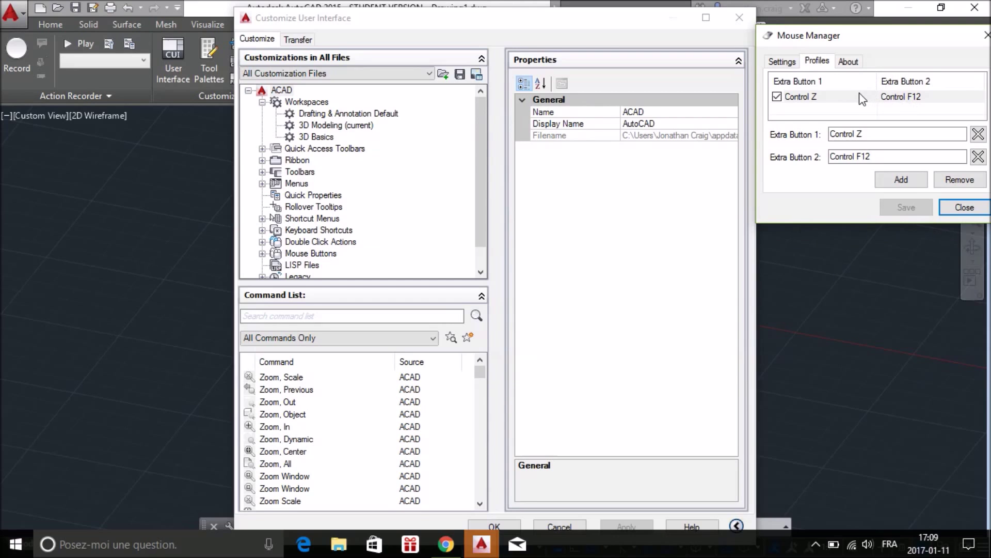
Expand Keyboard Shortcuts > Shortcut Keys and inspect the Line entry's CTRL+F12 key
{"action": "left_click", "coordinate": [262, 230]}
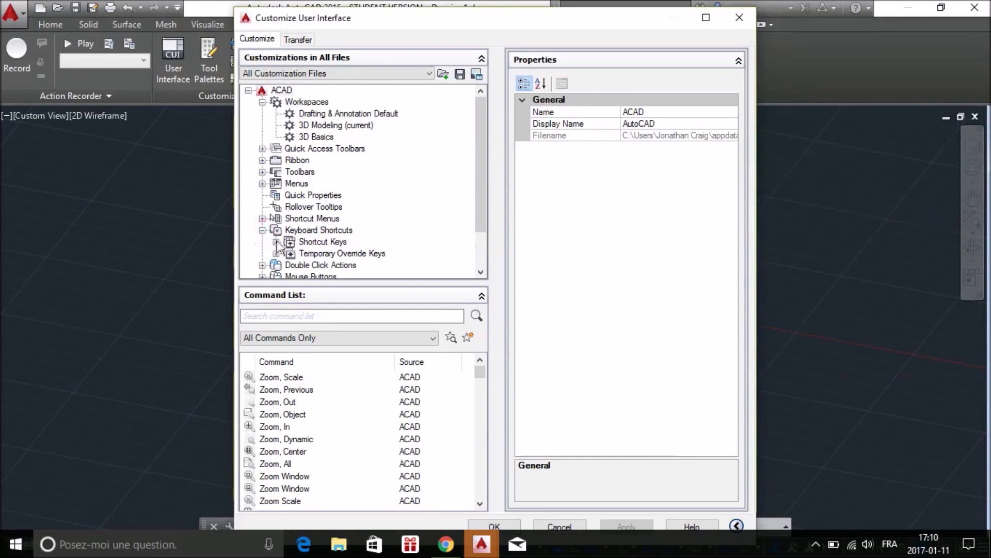
{"action": "left_click", "coordinate": [276, 241]}
{"action": "left_click", "coordinate": [320, 113]}
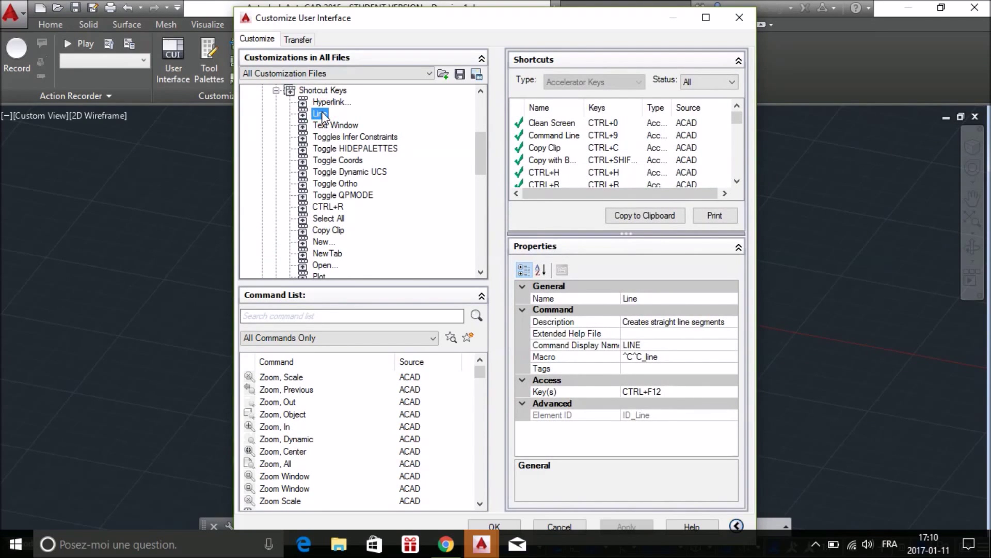
{"action": "scroll", "coordinate": [391, 413], "scroll_direction": "down", "scroll_amount": 15}
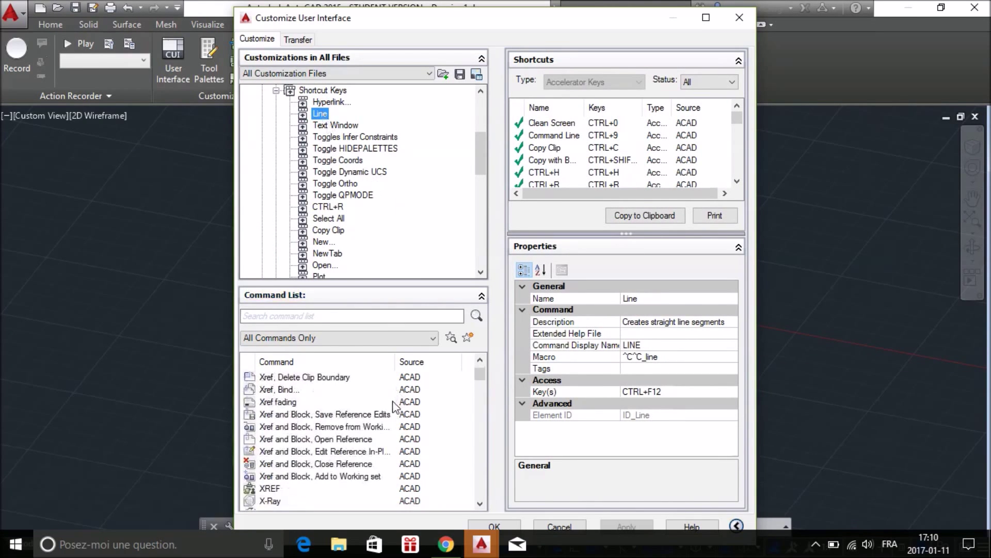
{"action": "scroll", "coordinate": [391, 413], "scroll_direction": "down", "scroll_amount": 12}
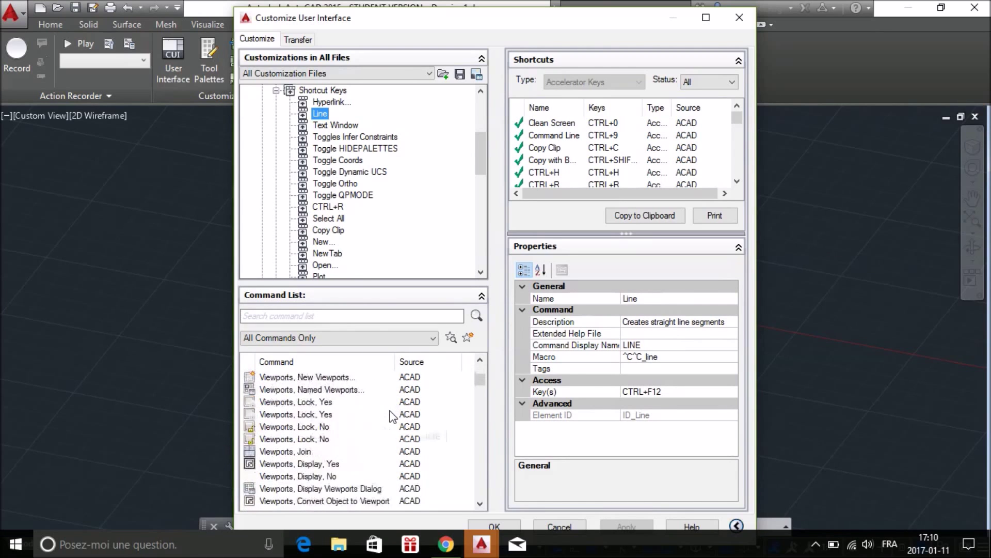
{"action": "scroll", "coordinate": [391, 413], "scroll_direction": "down", "scroll_amount": 15}
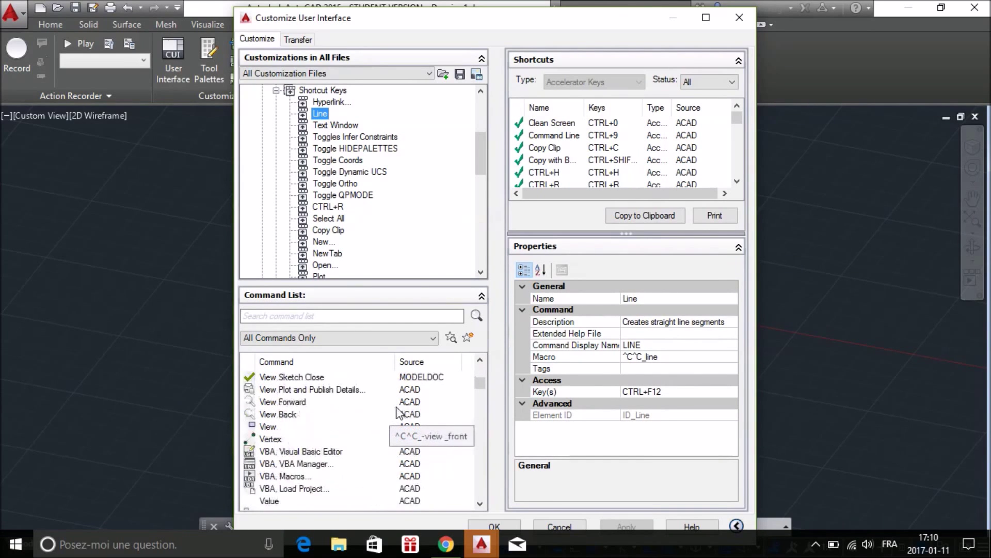
{"action": "scroll", "coordinate": [409, 408], "scroll_direction": "down", "scroll_amount": 1}
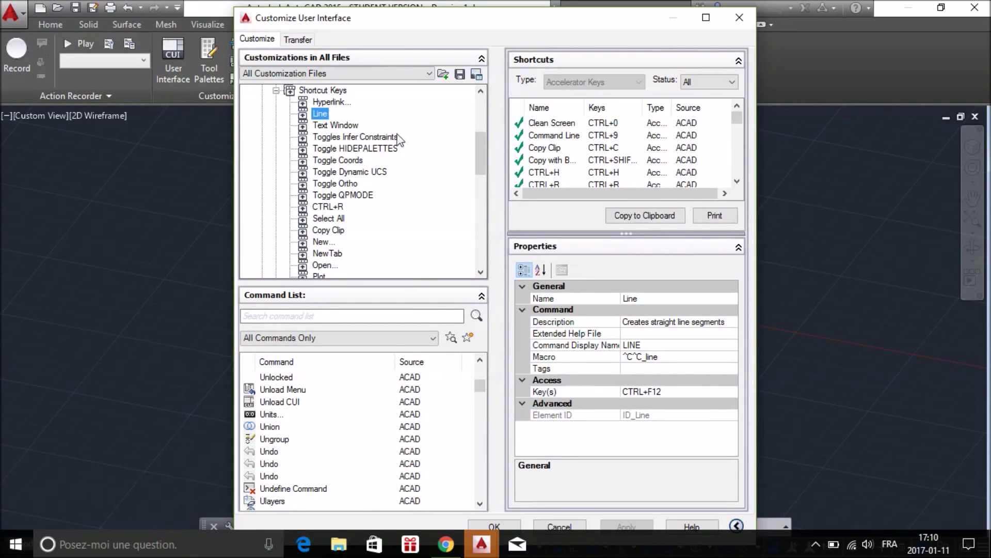
{"action": "left_click_drag", "start_coordinate": [482, 140], "coordinate": [483, 175]}
Inspect the Undo shortcut entry and its CTRL+Z key properties
{"action": "left_click", "coordinate": [324, 242]}
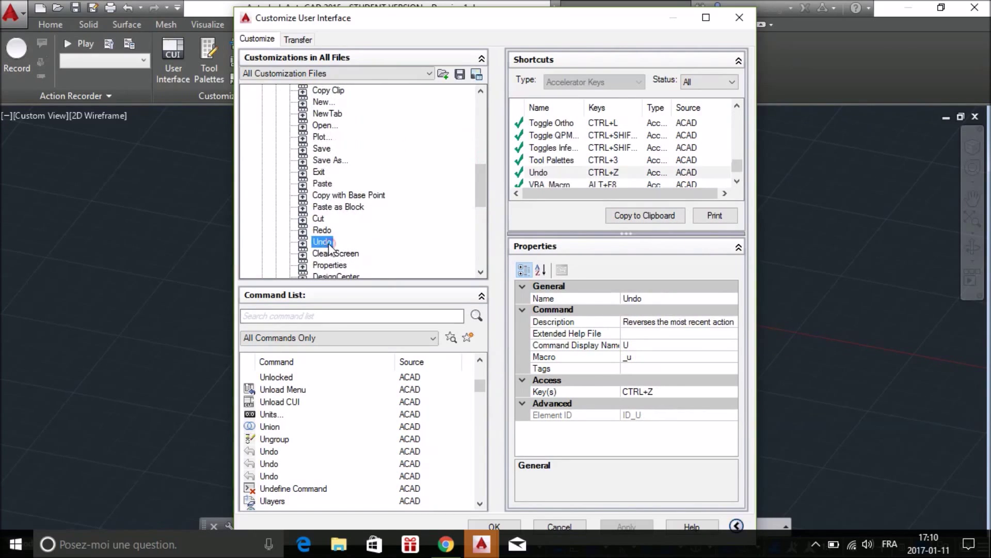
{"action": "left_click", "coordinate": [568, 368]}
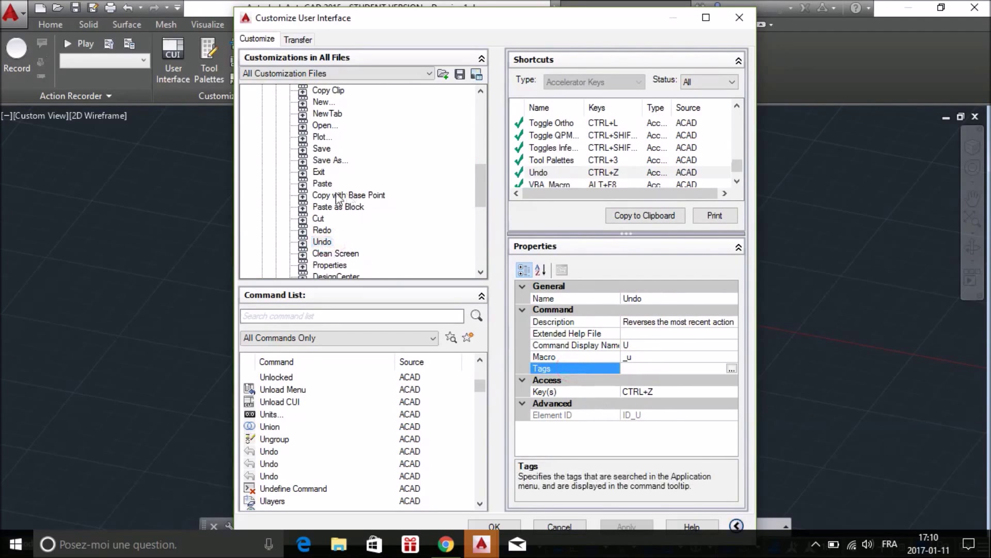
{"action": "left_click", "coordinate": [322, 241]}
Filter the command list by 'line' and drag the Line command into Shortcut Keys
{"action": "left_click", "coordinate": [360, 317]}
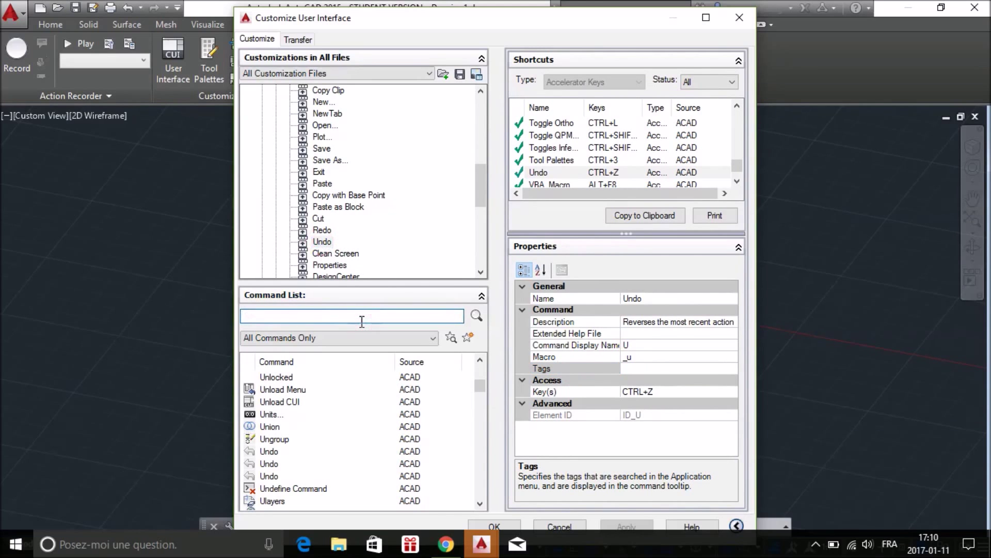
{"action": "type", "text": "line"}
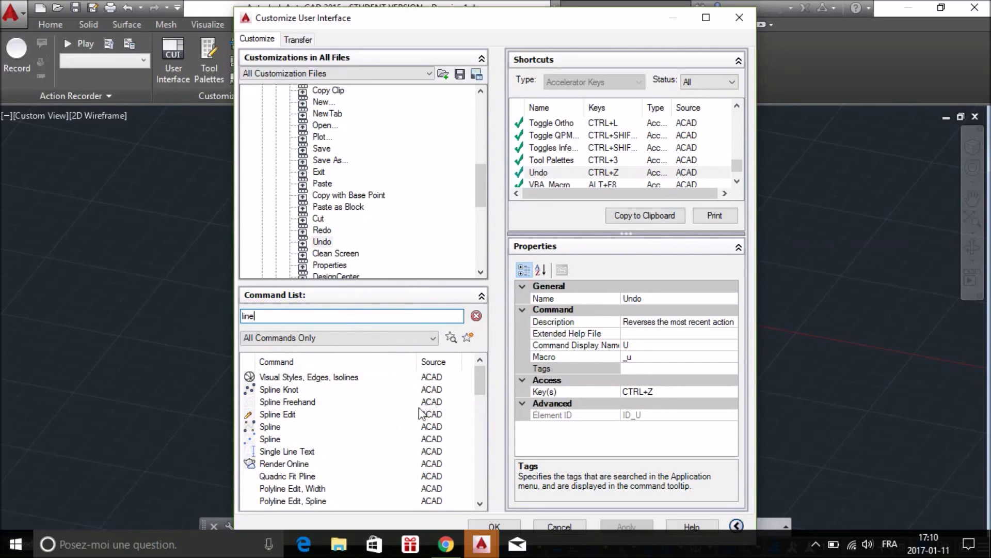
{"action": "left_click_drag", "start_coordinate": [480, 391], "coordinate": [486, 455]}
{"action": "left_click", "coordinate": [391, 426]}
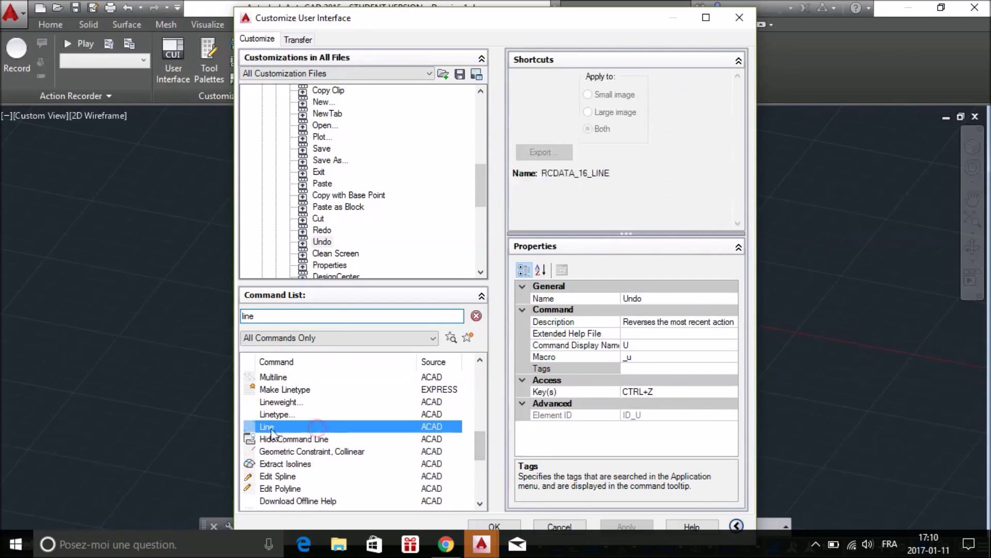
{"action": "left_click_drag", "start_coordinate": [291, 406], "coordinate": [367, 182]}
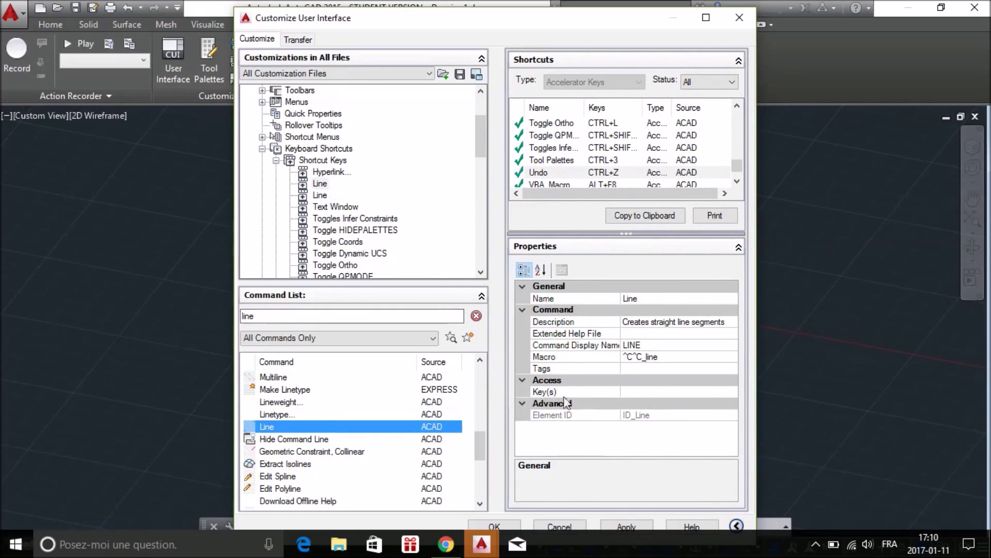
{"action": "left_click", "coordinate": [622, 393]}
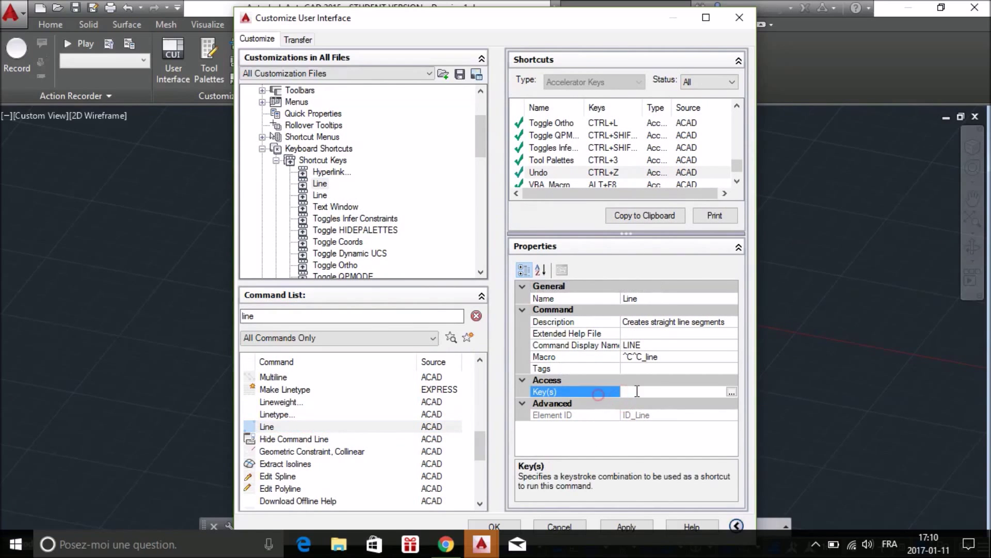
Assign CTRL+F12 to the new Line shortcut, accepting the shared-shortcut warning
{"action": "left_click", "coordinate": [731, 392]}
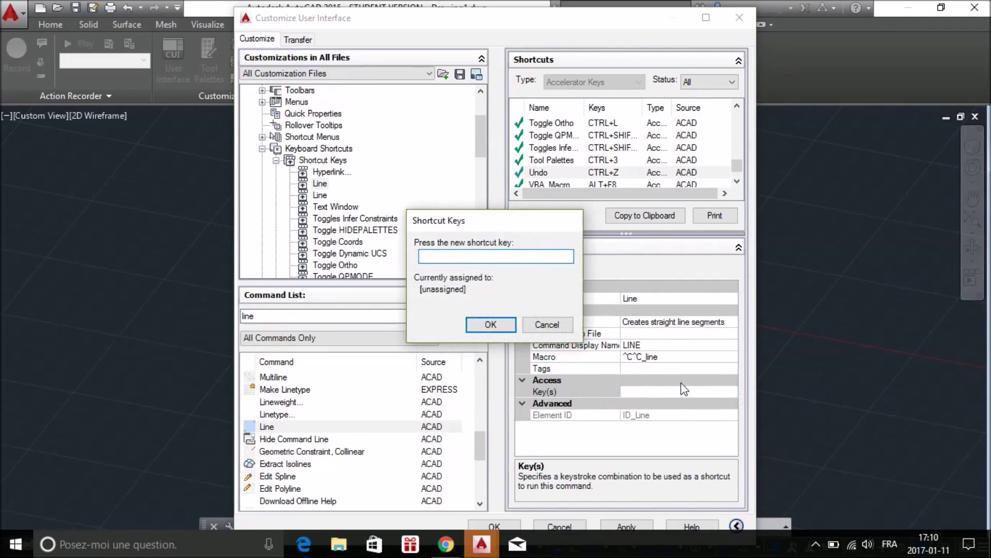
{"action": "key", "text": "ctrl+F12"}
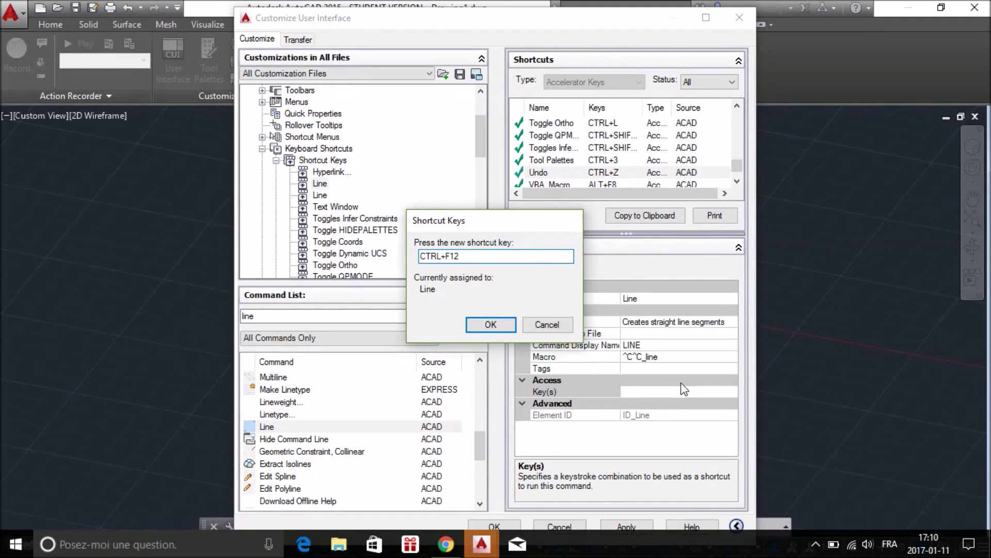
{"action": "left_click", "coordinate": [492, 325]}
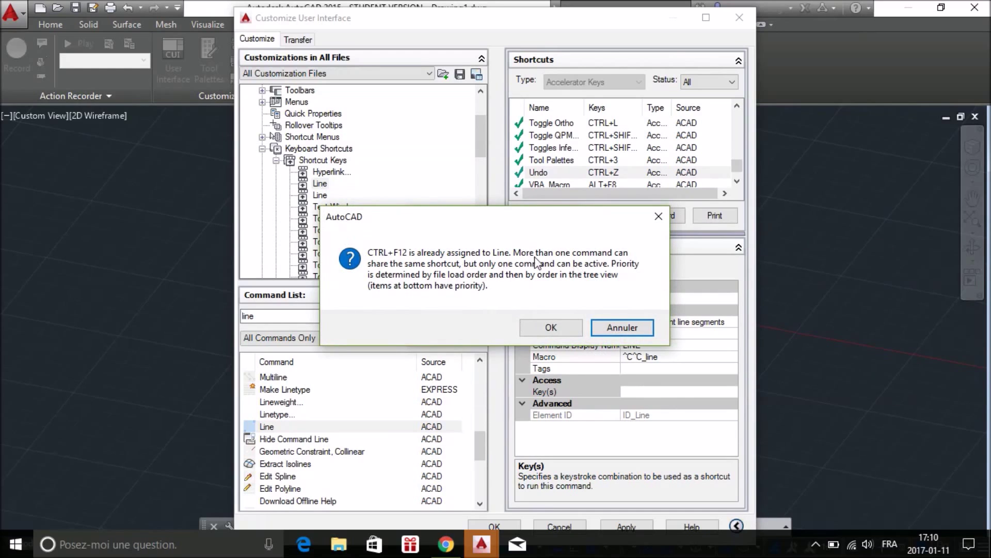
{"action": "left_click", "coordinate": [551, 327]}
Remove the duplicate Line shortcut entry and edit the remaining Line's key value
{"action": "right_click", "coordinate": [319, 195]}
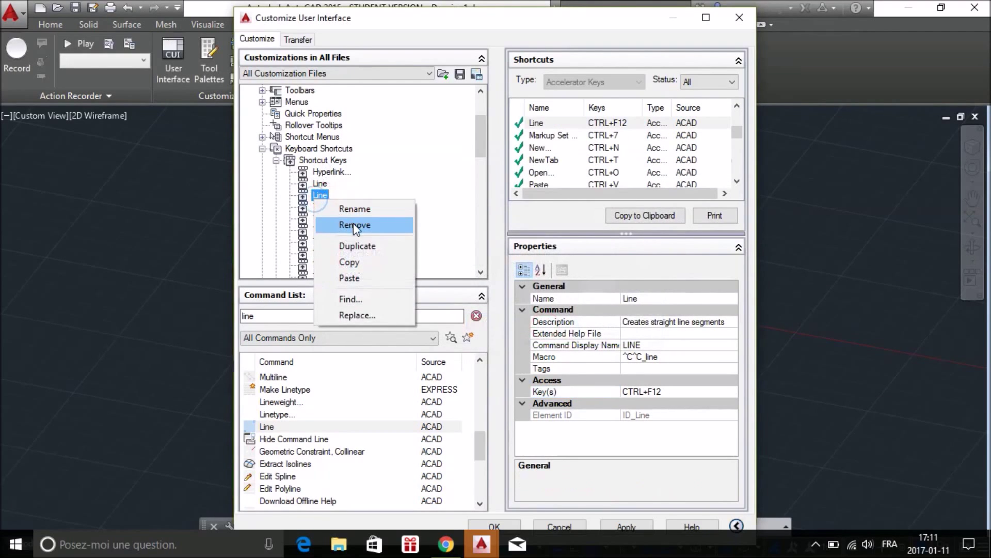
{"action": "left_click", "coordinate": [355, 224]}
{"action": "left_click", "coordinate": [320, 184]}
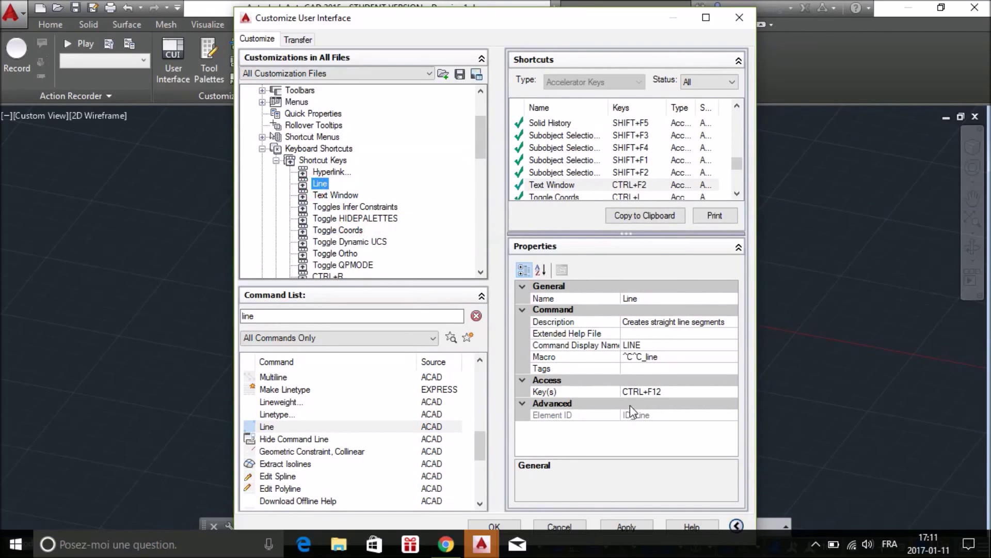
{"action": "left_click", "coordinate": [656, 387]}
{"action": "key", "text": "BackSpace"}
Review the Infer Constraints, HIDEPALETTES, Dynamic UCS, Ortho and QPMODE toggle shortcuts
{"action": "left_click", "coordinate": [385, 208]}
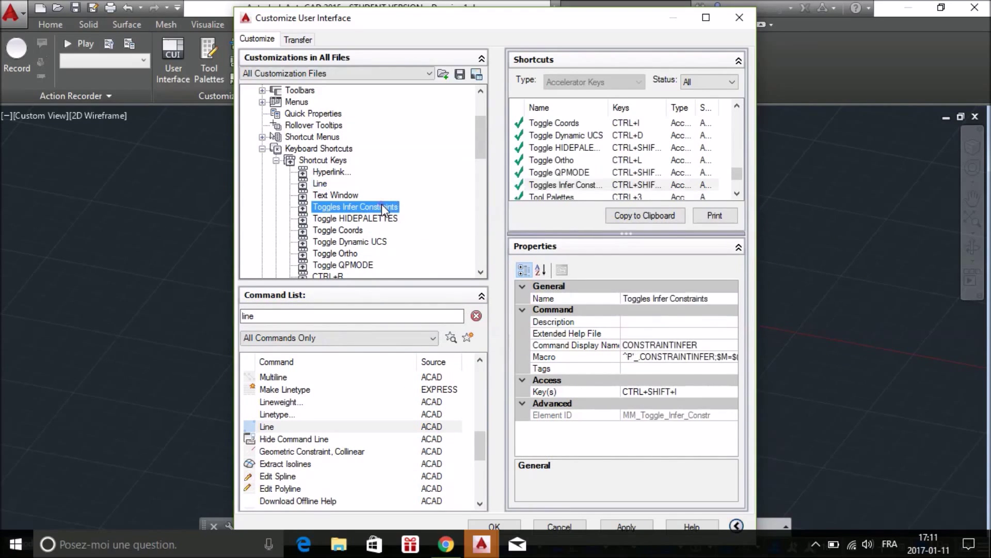
{"action": "left_click", "coordinate": [375, 218]}
{"action": "left_click", "coordinate": [364, 243]}
{"action": "left_click", "coordinate": [356, 254]}
{"action": "left_click", "coordinate": [348, 265]}
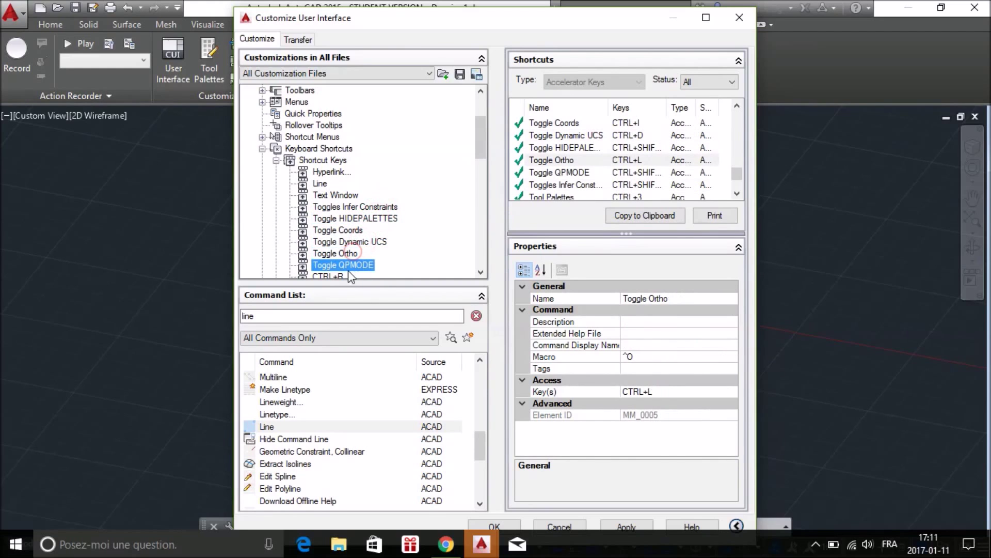
Show the Undo shortcut's CTRL+Z key, then reveal the hidden tray icons
{"action": "scroll", "coordinate": [360, 243], "scroll_direction": "down", "scroll_amount": 1}
{"action": "scroll", "coordinate": [361, 233], "scroll_direction": "down", "scroll_amount": 2}
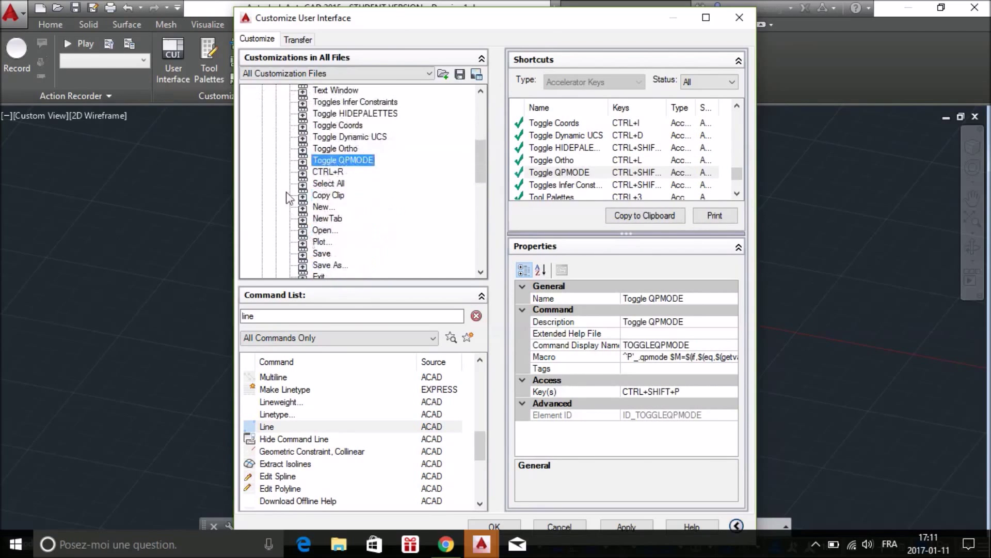
{"action": "scroll", "coordinate": [355, 196], "scroll_direction": "down", "scroll_amount": 2}
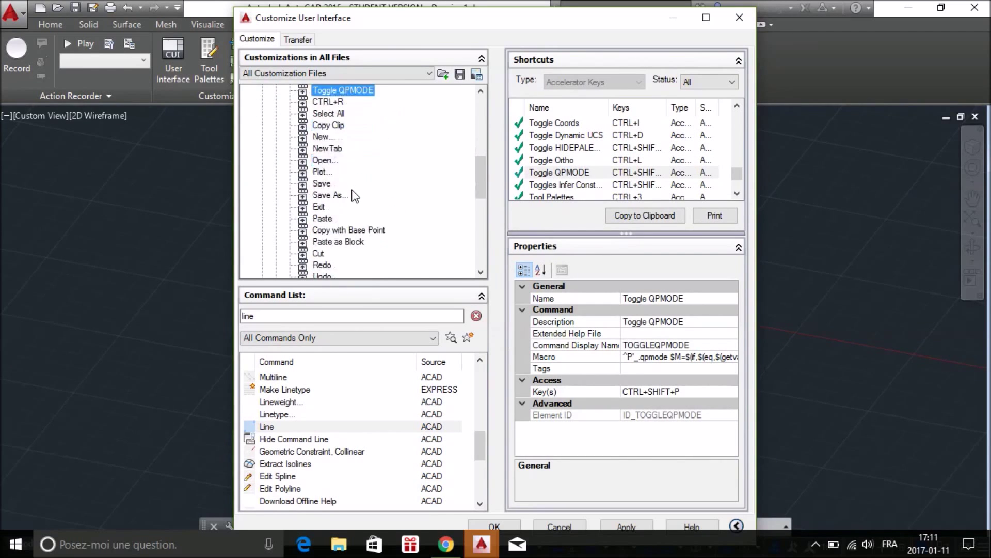
{"action": "scroll", "coordinate": [355, 195], "scroll_direction": "down", "scroll_amount": 4}
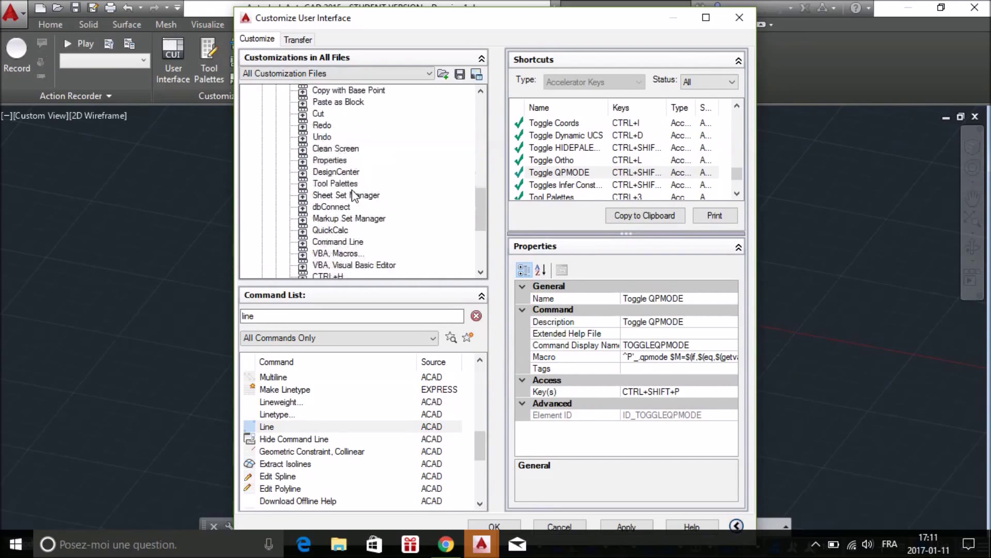
{"action": "scroll", "coordinate": [355, 196], "scroll_direction": "down", "scroll_amount": 3}
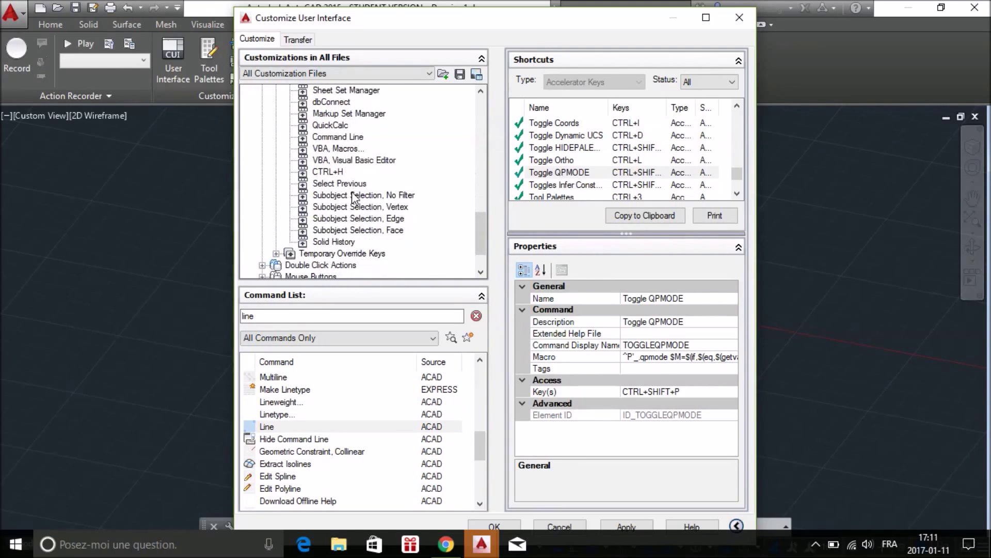
{"action": "scroll", "coordinate": [355, 196], "scroll_direction": "up", "scroll_amount": 9}
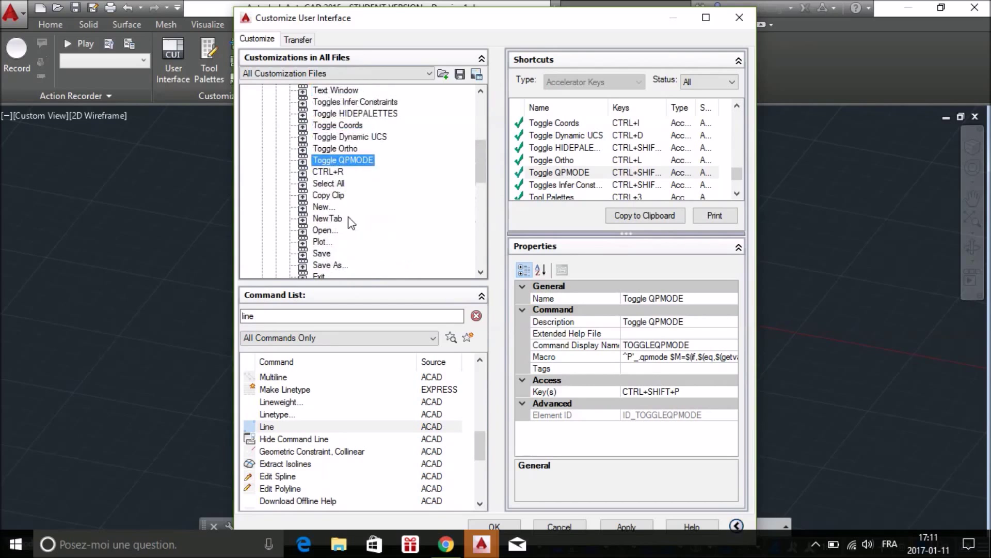
{"action": "scroll", "coordinate": [341, 163], "scroll_direction": "up", "scroll_amount": 1}
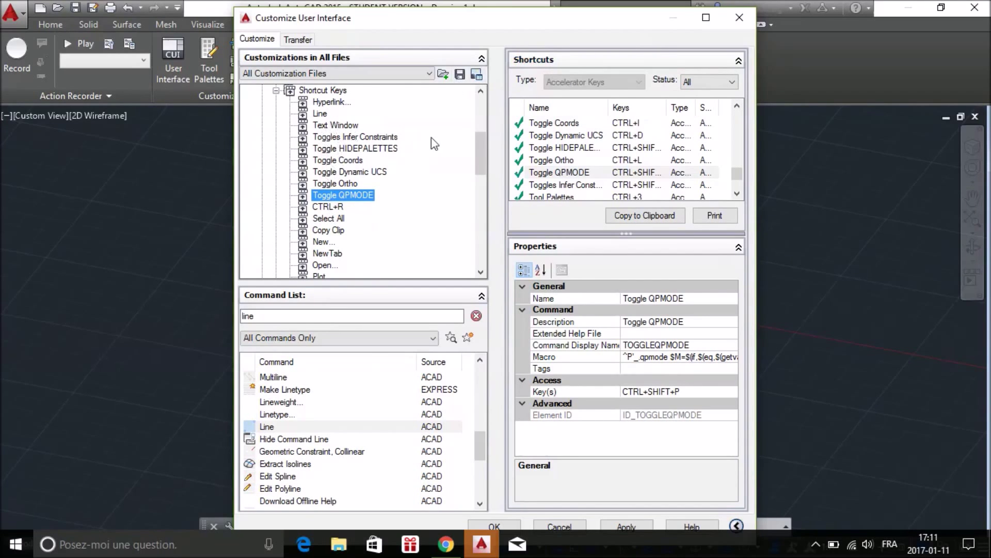
{"action": "scroll", "coordinate": [481, 144], "scroll_direction": "down", "scroll_amount": 7}
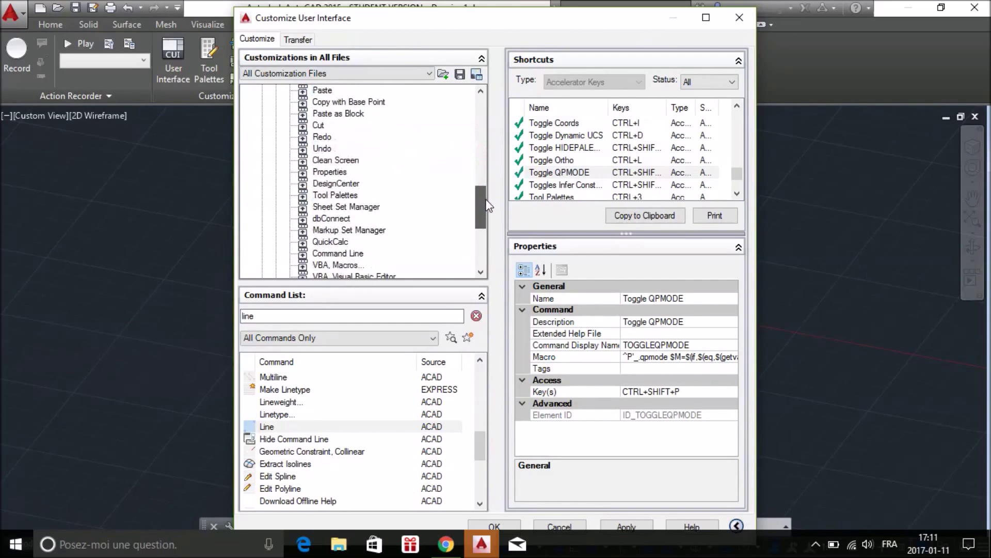
{"action": "left_click", "coordinate": [322, 148]}
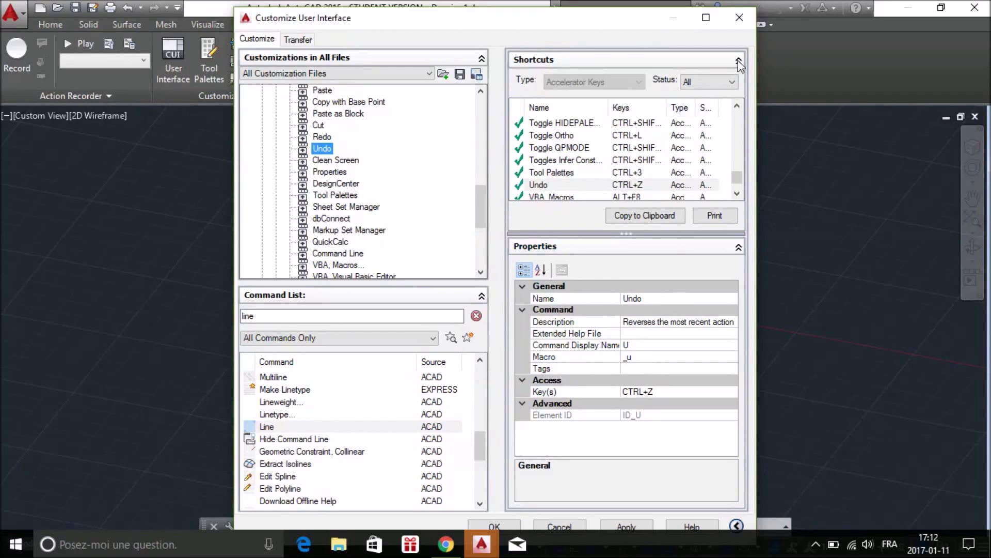
{"action": "left_click", "coordinate": [815, 545]}
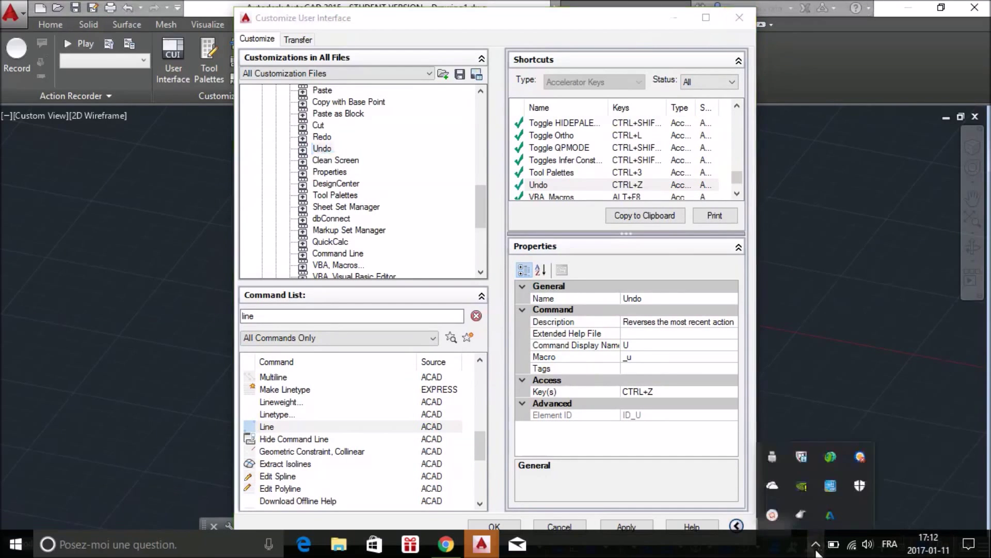
Check Mouse Manager's Extra Button 1 and 2 mappings, then return to the Shortcut Keys list
{"action": "left_click", "coordinate": [795, 517]}
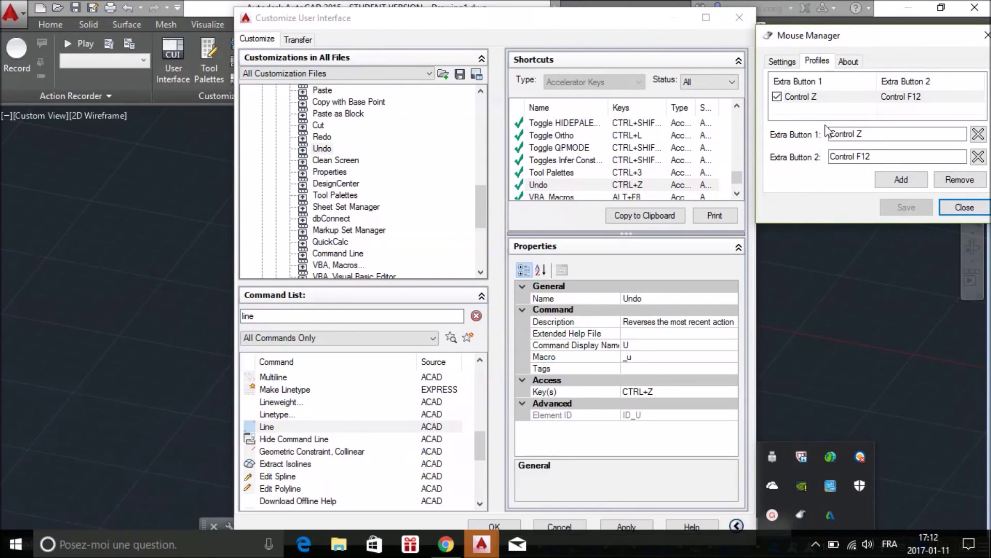
{"action": "left_click", "coordinate": [872, 136]}
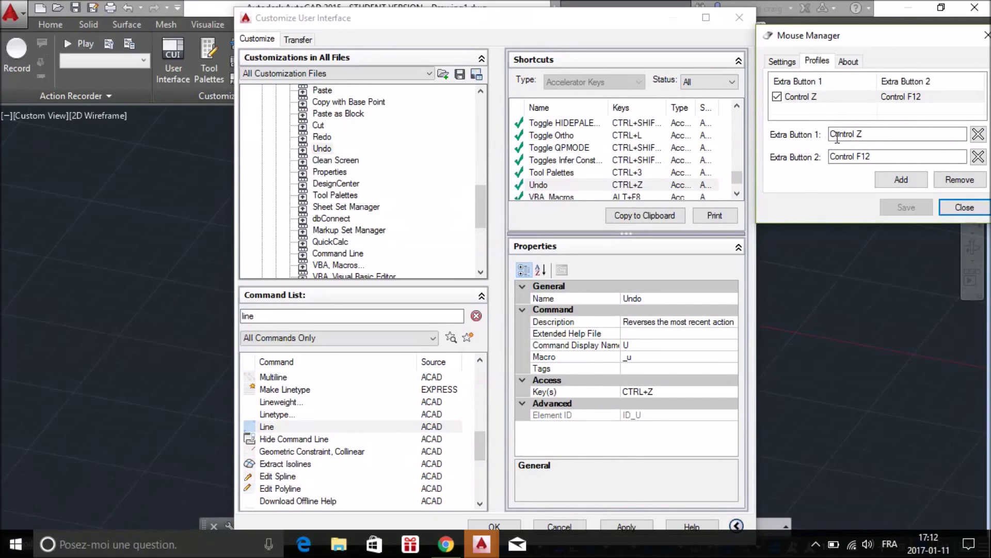
{"action": "left_click_drag", "start_coordinate": [478, 215], "coordinate": [479, 144]}
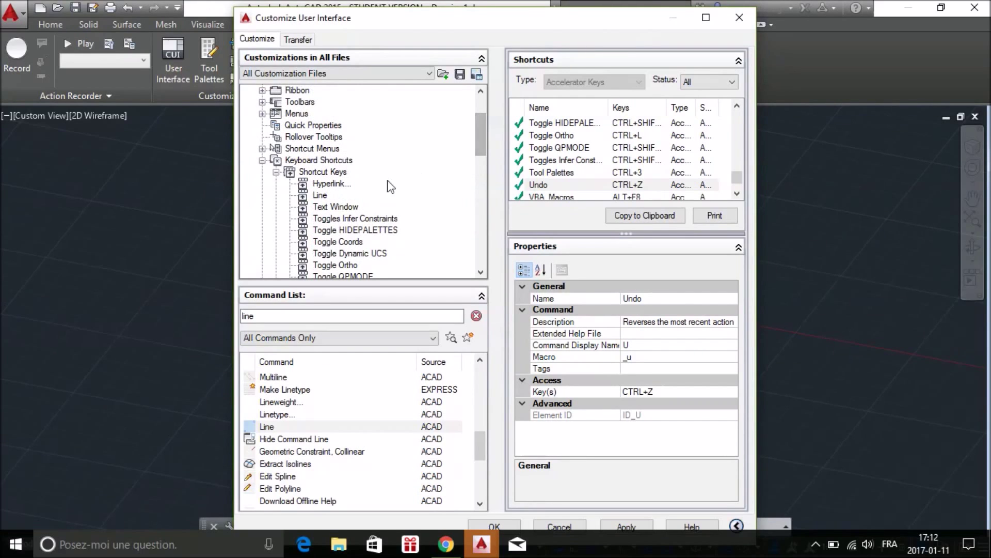
Confirm Line shows CTRL+F12, browse the toggle entries, and apply the customizations
{"action": "left_click", "coordinate": [320, 195]}
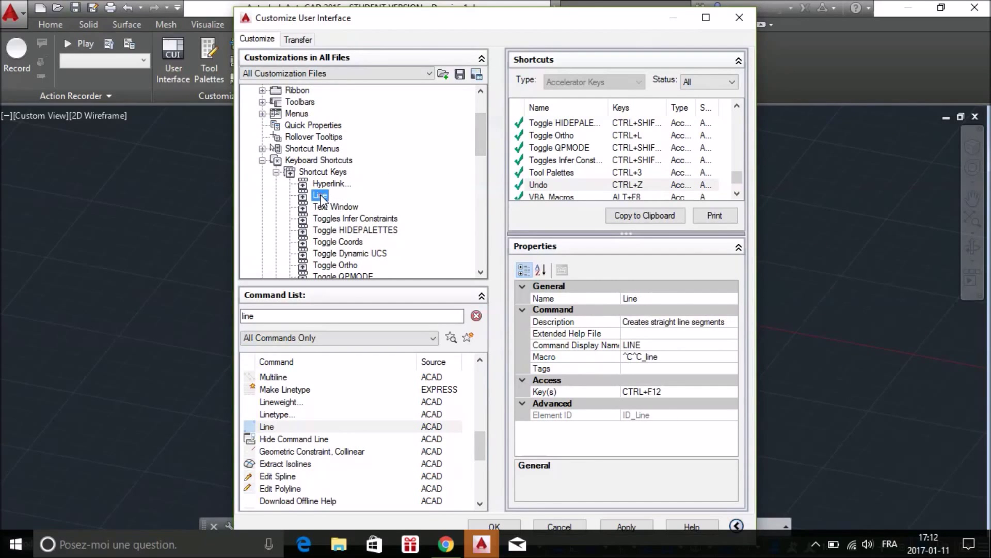
{"action": "left_click", "coordinate": [351, 230]}
{"action": "left_click", "coordinate": [333, 253]}
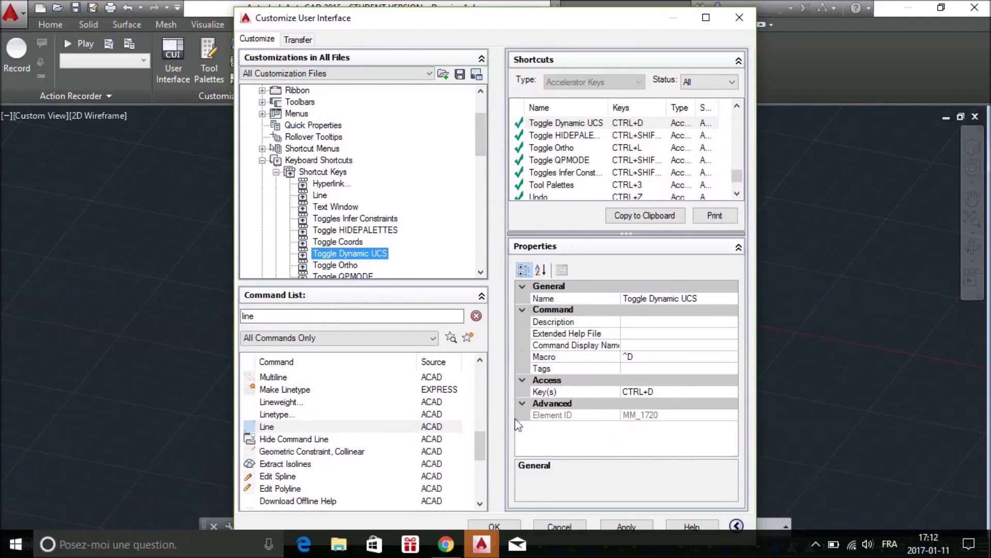
{"action": "left_click", "coordinate": [627, 526]}
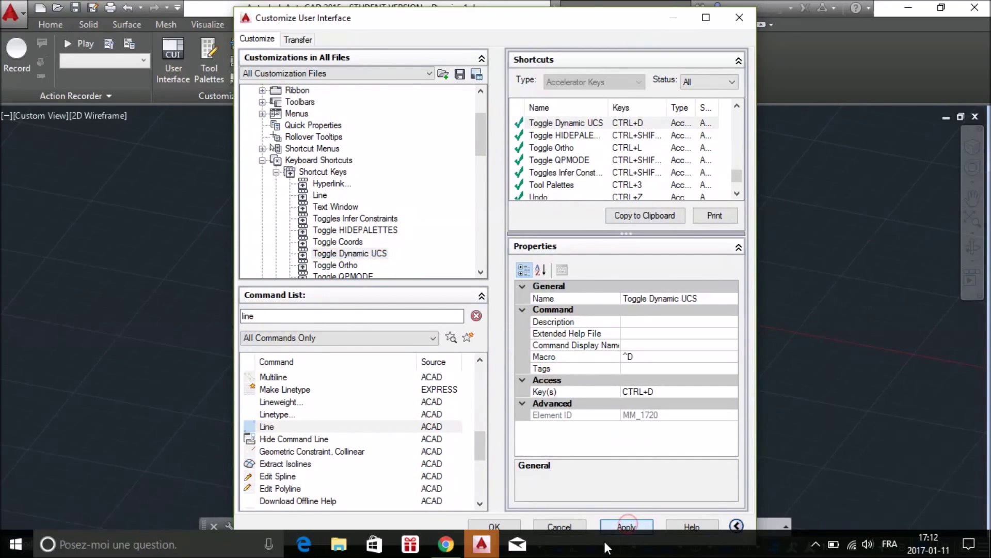
{"action": "left_click_drag", "start_coordinate": [635, 30], "coordinate": [635, 17]}
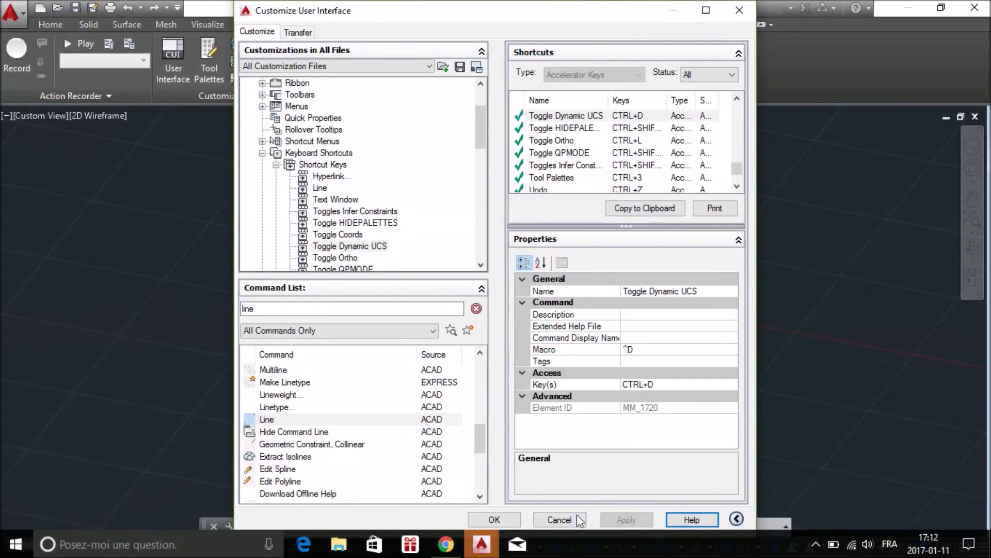
Close the customization dialog and switch the ribbon to the Home tab
{"action": "left_click", "coordinate": [493, 519]}
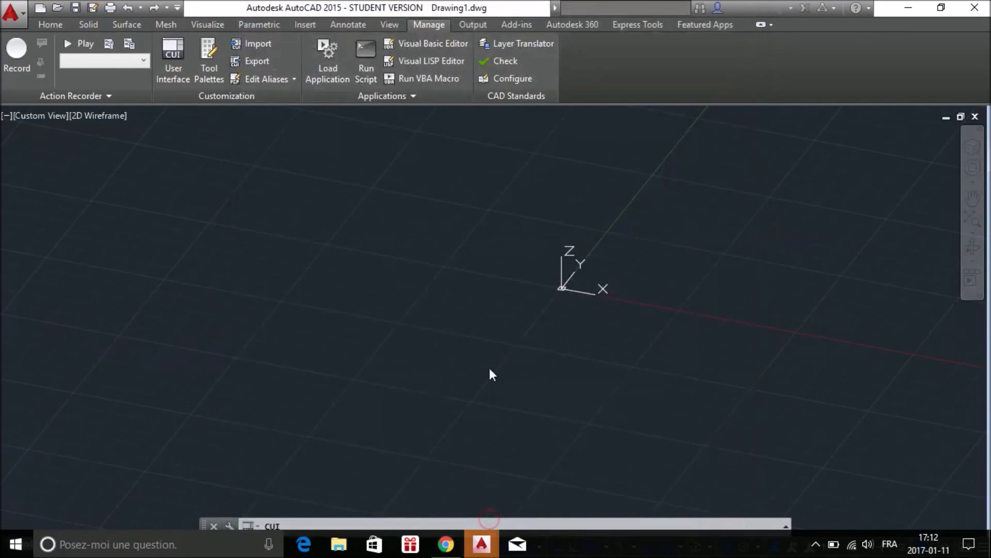
{"action": "left_click", "coordinate": [54, 26]}
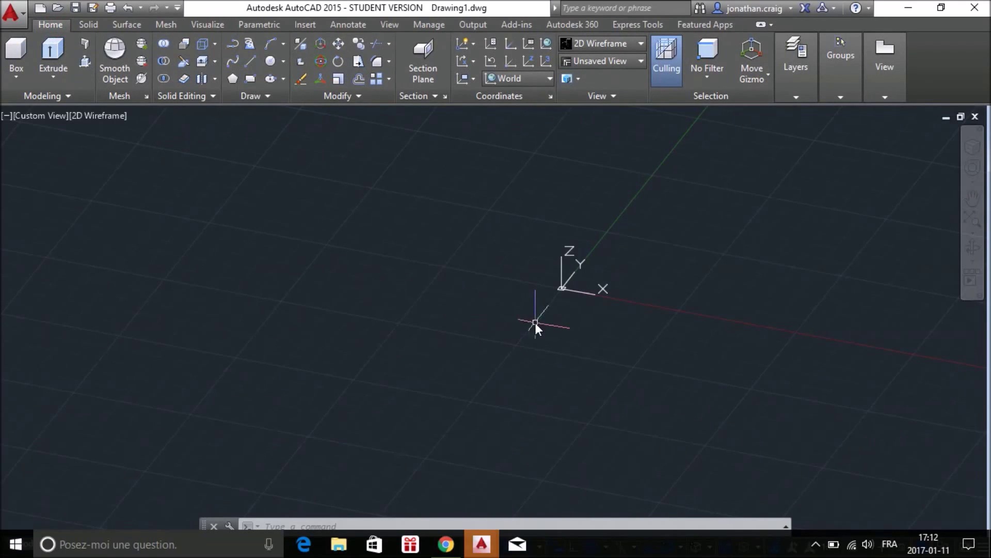
{"action": "left_click", "coordinate": [500, 300]}
{"action": "left_click", "coordinate": [448, 318]}
In Mouse Manager, turn Enable and Start with Windows off and back on, saving each time
{"action": "left_click", "coordinate": [816, 544]}
{"action": "left_click", "coordinate": [800, 513]}
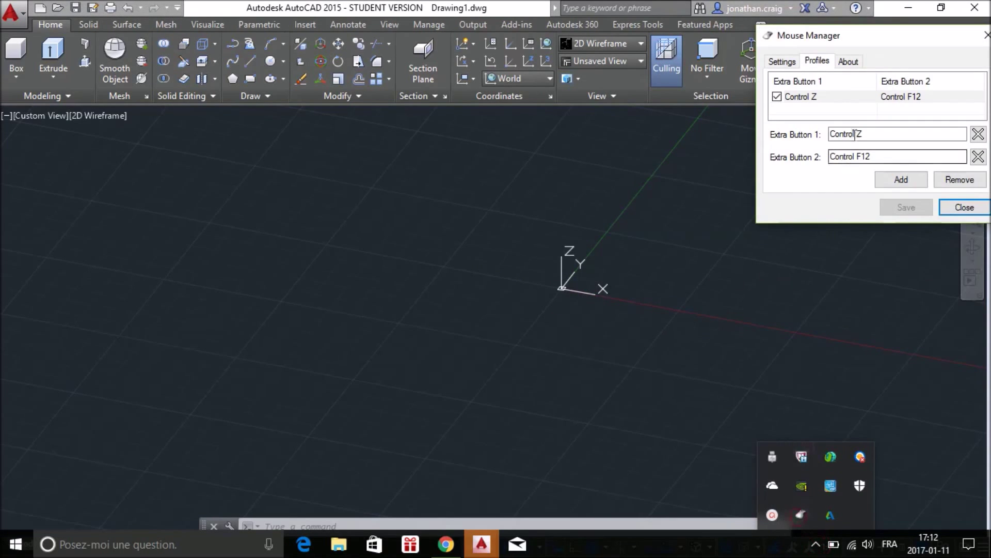
{"action": "left_click", "coordinate": [787, 60]}
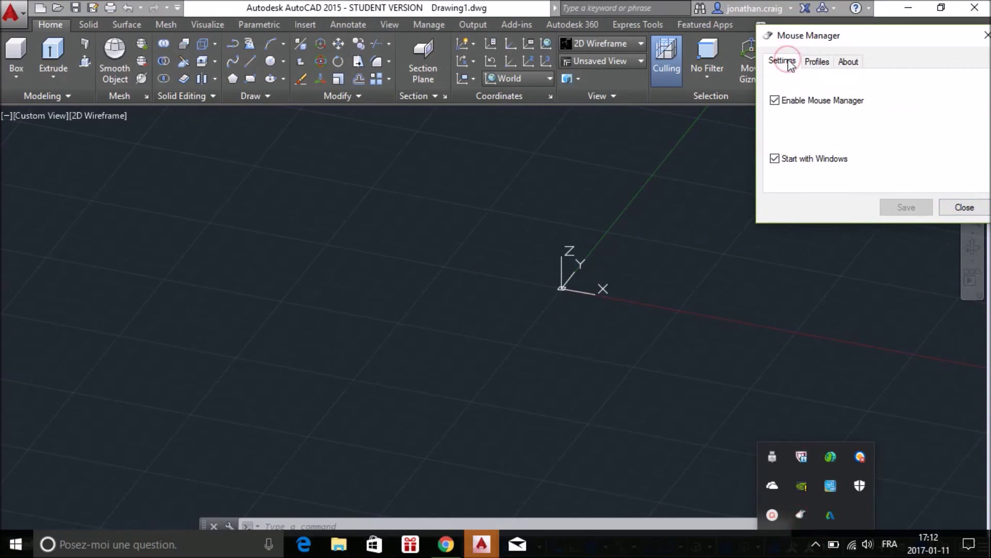
{"action": "left_click", "coordinate": [776, 101]}
{"action": "left_click", "coordinate": [775, 159]}
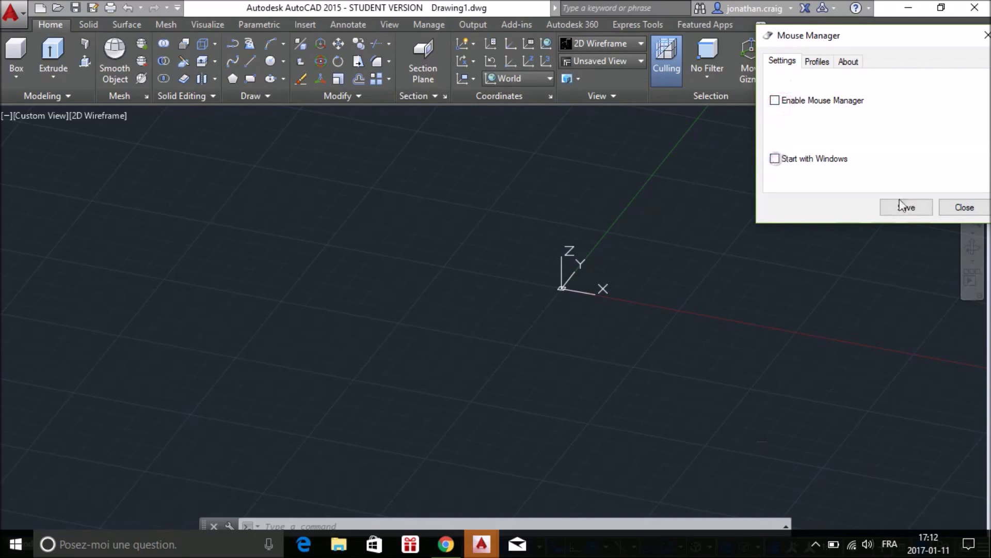
{"action": "left_click", "coordinate": [906, 207]}
{"action": "left_click", "coordinate": [775, 100]}
{"action": "left_click", "coordinate": [775, 159]}
{"action": "left_click", "coordinate": [892, 205]}
{"action": "left_click", "coordinate": [818, 62]}
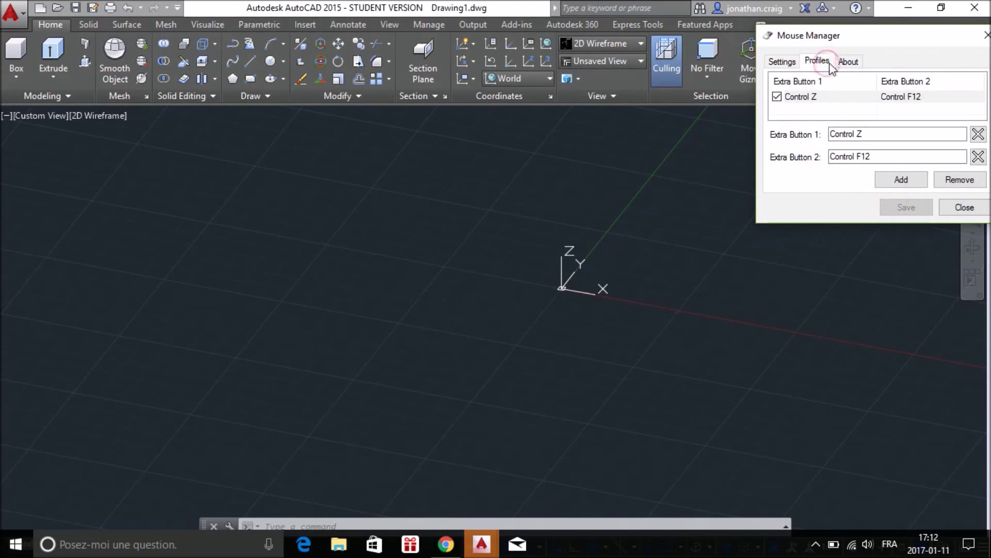
{"action": "left_click", "coordinate": [849, 62]}
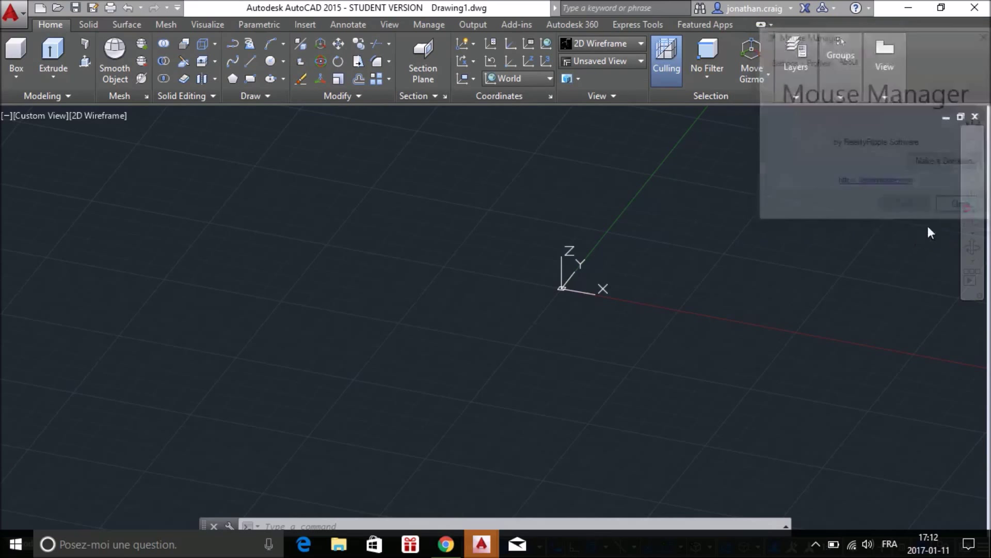
Draw four connected line segments with LINE (L), then undo them with Ctrl+Z
{"action": "type", "text": "l"}
{"action": "key", "text": "Return"}
{"action": "left_click", "coordinate": [659, 244]}
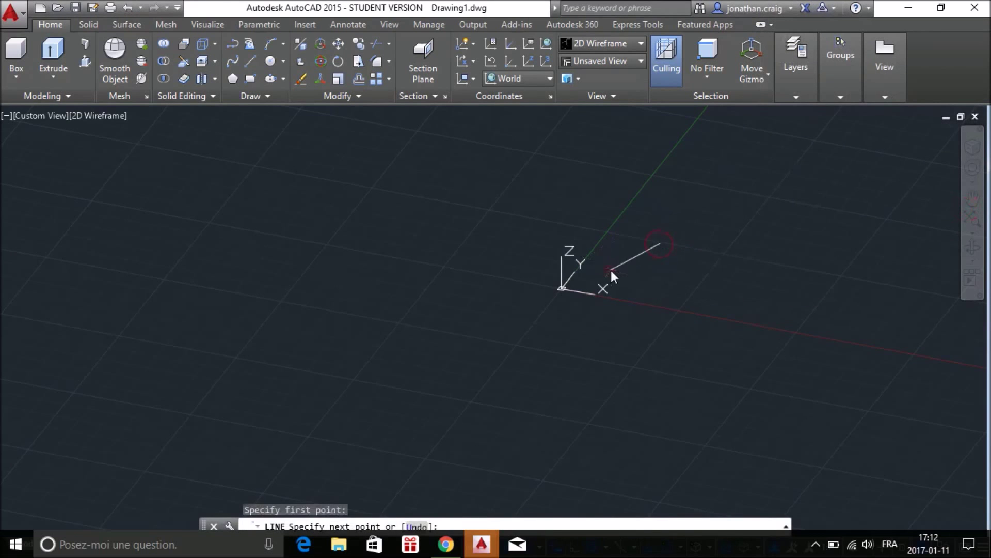
{"action": "left_click", "coordinate": [611, 270]}
{"action": "left_click", "coordinate": [667, 332]}
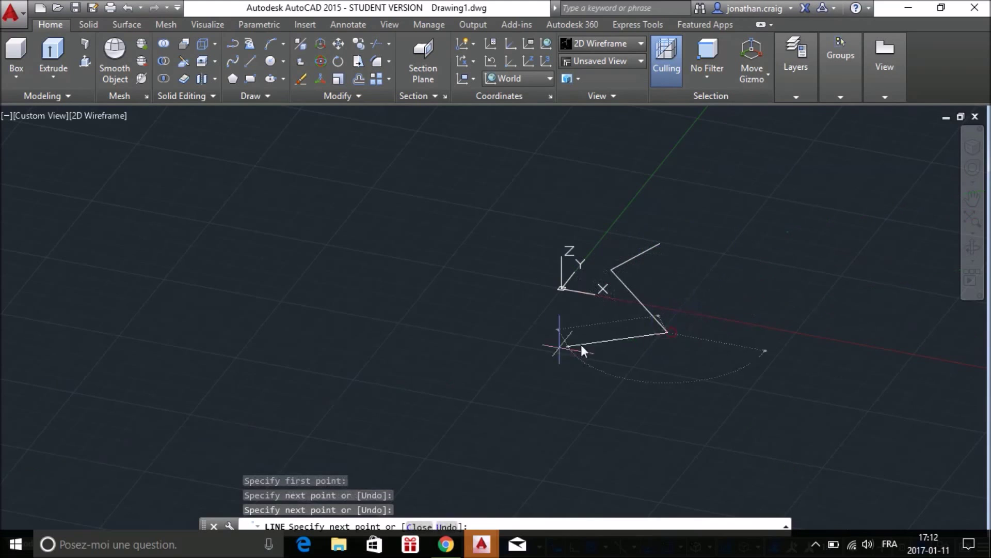
{"action": "left_click", "coordinate": [541, 349]}
{"action": "left_click", "coordinate": [398, 269]}
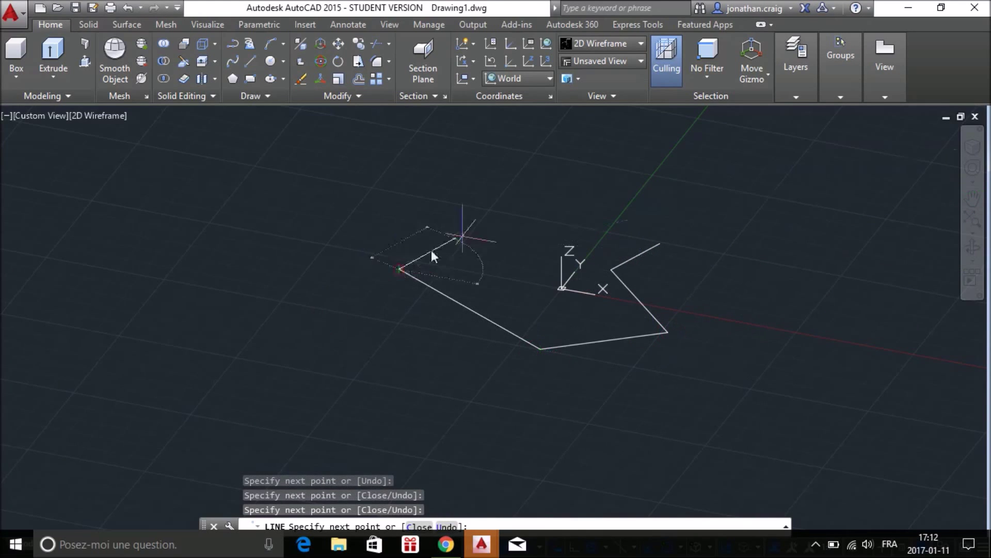
{"action": "key", "text": "ctrl+z"}
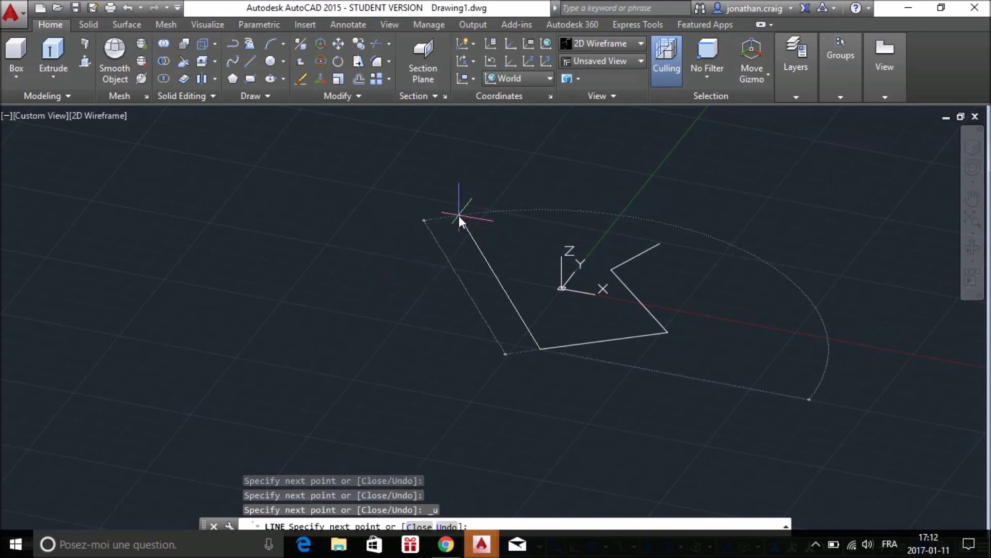
{"action": "key", "text": "ctrl+z"}
{"action": "key", "text": "ctrl+z"}
{"action": "key", "text": "ctrl+z"}
{"action": "key", "text": "ctrl+z"}
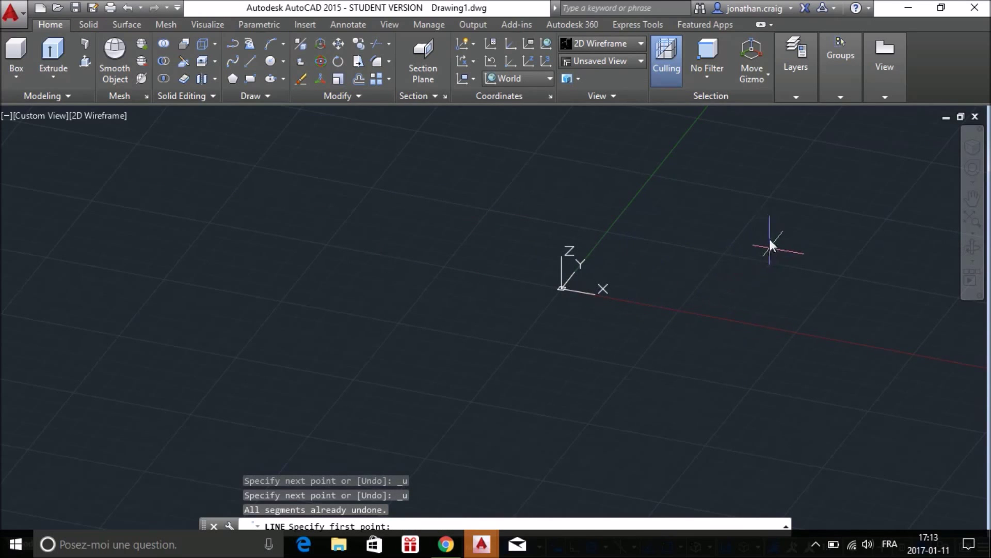
Restart LINE, draw a closed five-point outline, end the command, then undo the outline
{"action": "key", "text": "Escape"}
{"action": "key", "text": "Return"}
{"action": "left_click", "coordinate": [674, 220]}
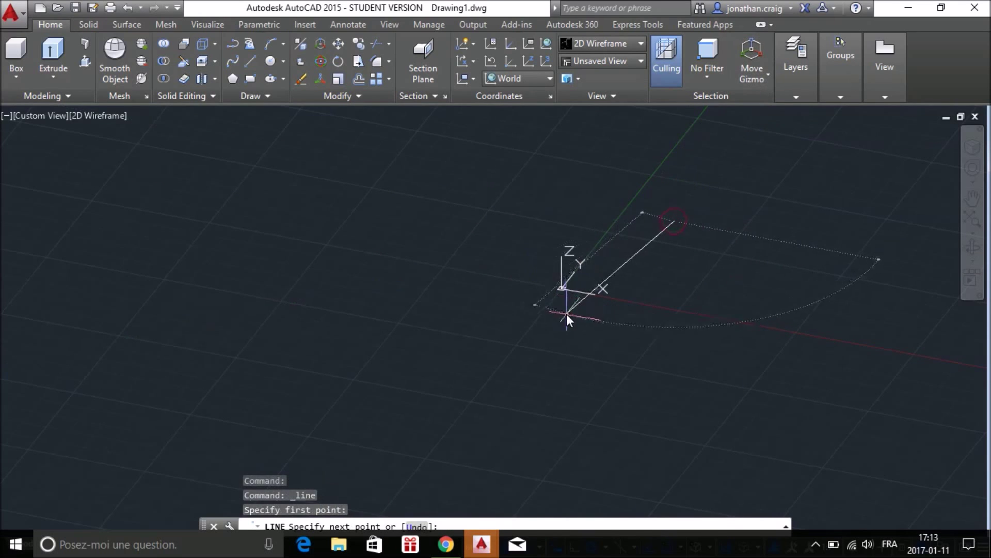
{"action": "left_click", "coordinate": [554, 332]}
{"action": "left_click", "coordinate": [685, 365]}
{"action": "left_click", "coordinate": [698, 260]}
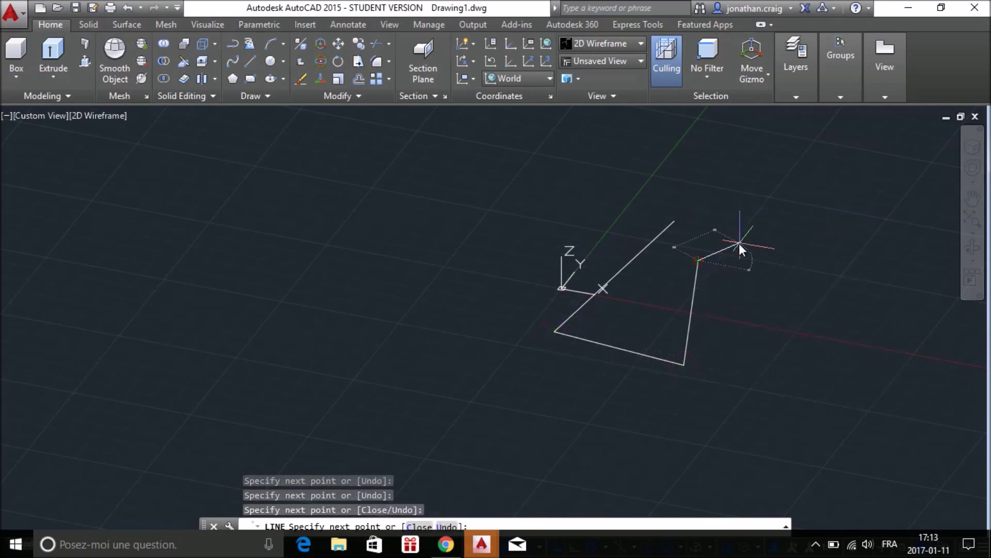
{"action": "left_click", "coordinate": [746, 240]}
{"action": "left_click", "coordinate": [672, 220]}
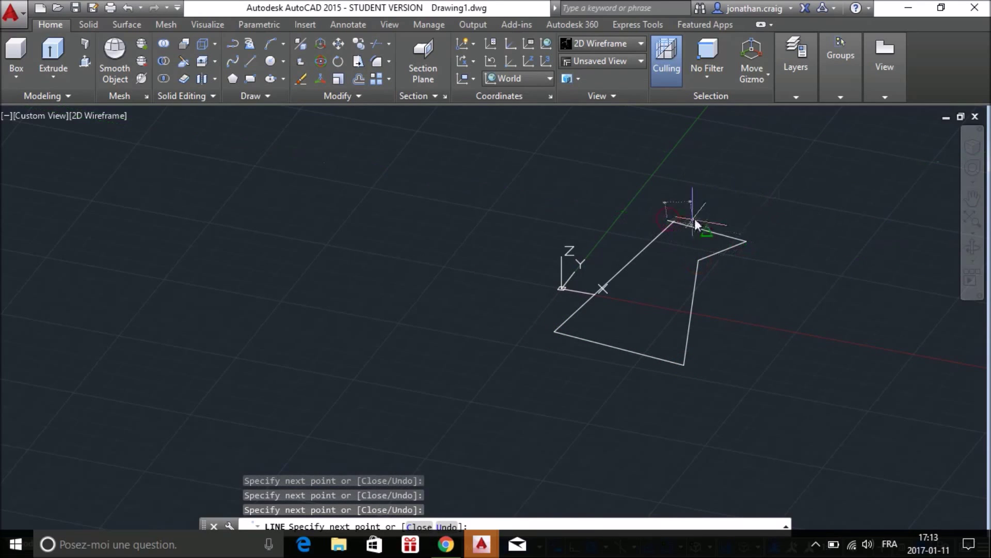
{"action": "right_click", "coordinate": [662, 163]}
{"action": "left_click", "coordinate": [726, 187]}
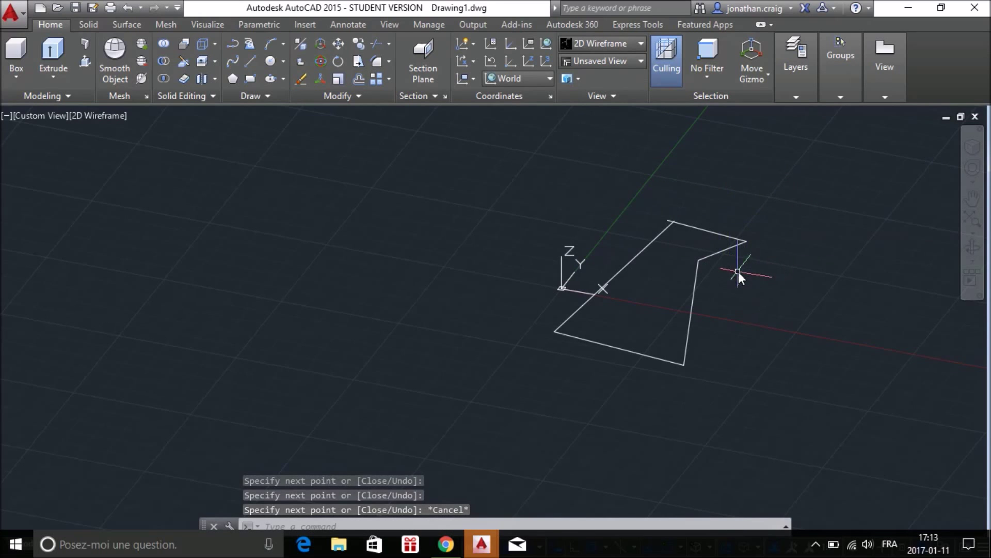
{"action": "key", "text": "ctrl+z"}
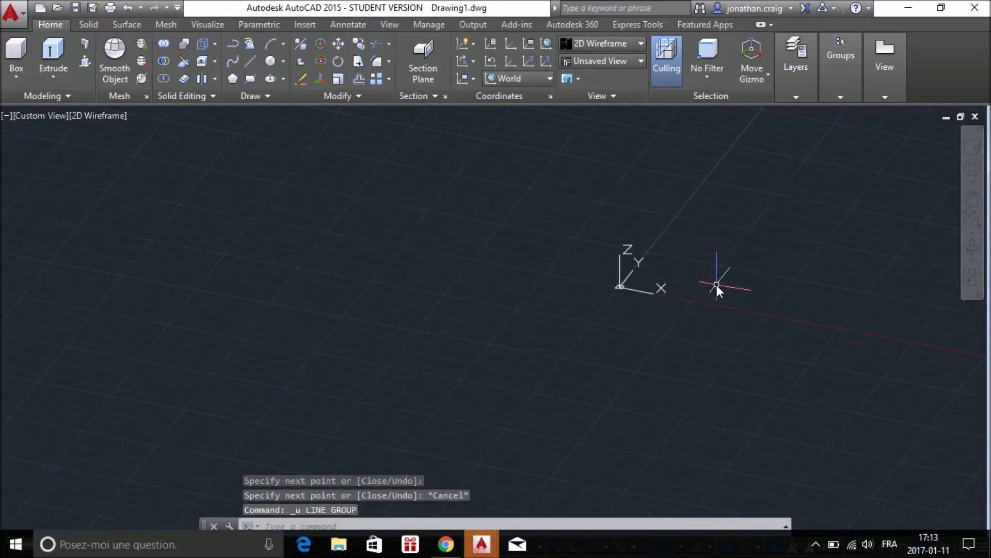
{"action": "middle_click_drag", "start_coordinate": [717, 284], "coordinate": [407, 303]}
Zoom out and close the empty drawing's window
{"action": "scroll", "coordinate": [409, 304], "scroll_direction": "down", "scroll_amount": 2}
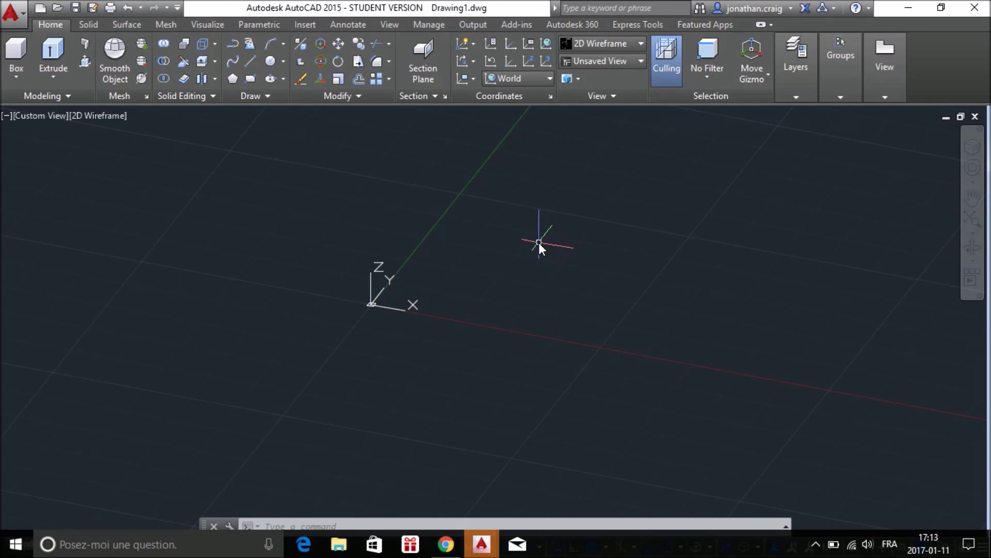
{"action": "left_click", "coordinate": [985, 7]}
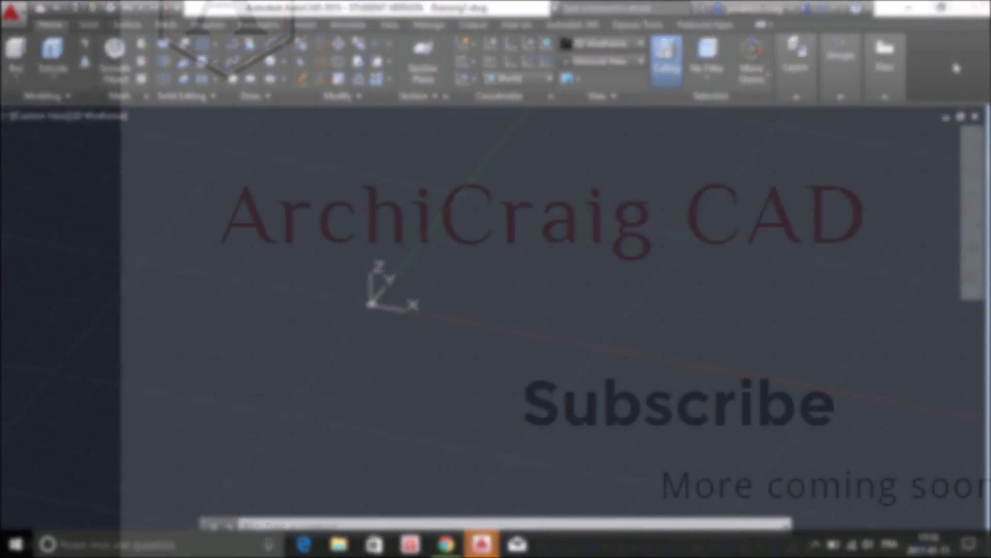